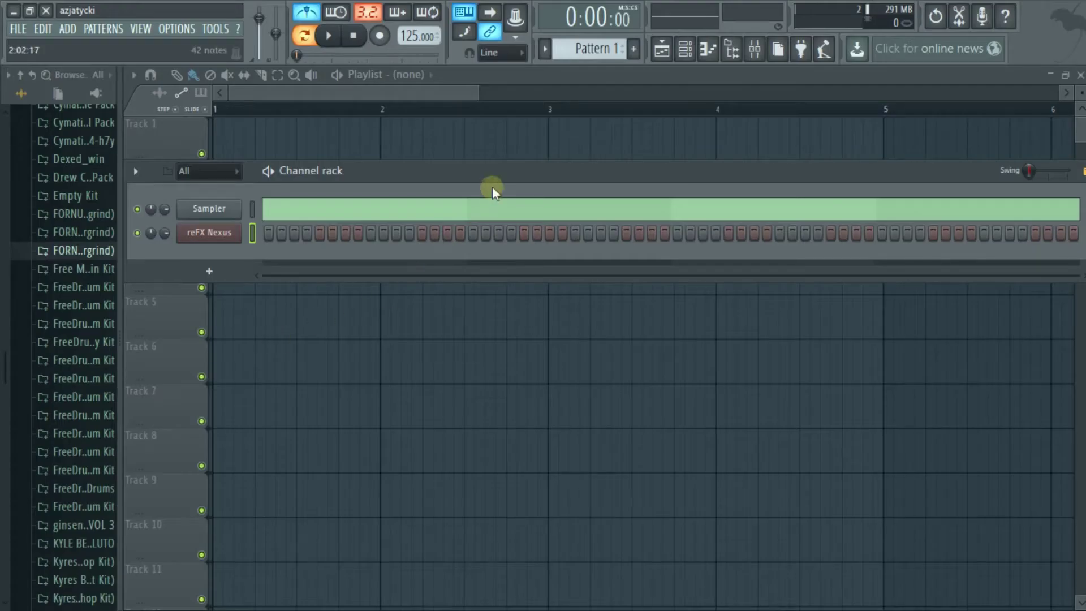
Load the PN Nexus Grandpiano Octave preset in the reFX Nexus channel
drag(506, 173, 508, 150)
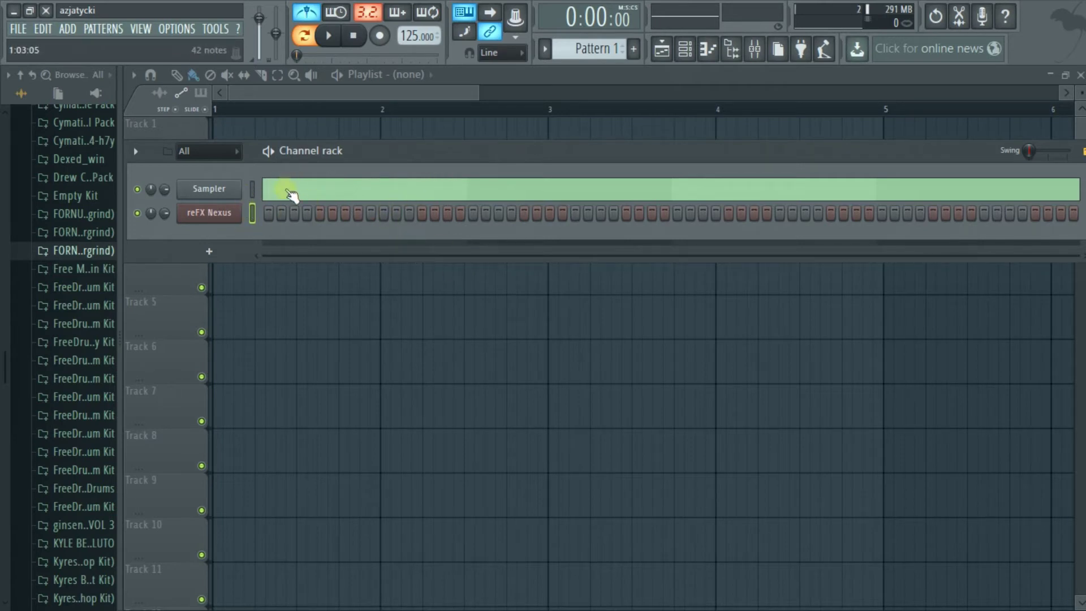
click(210, 213)
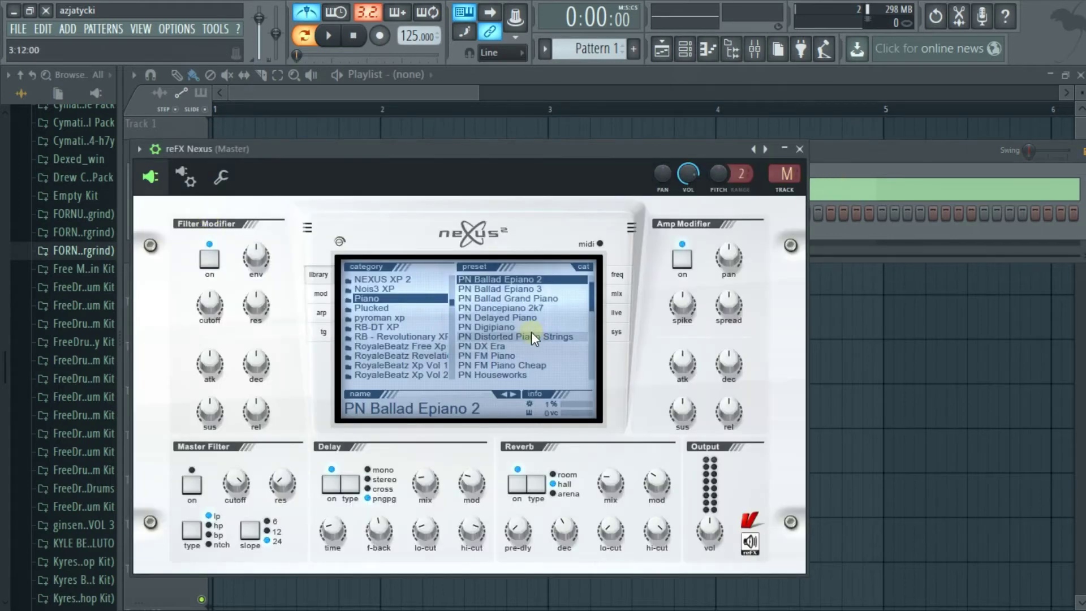
scroll(517, 331, down, 8)
click(527, 308)
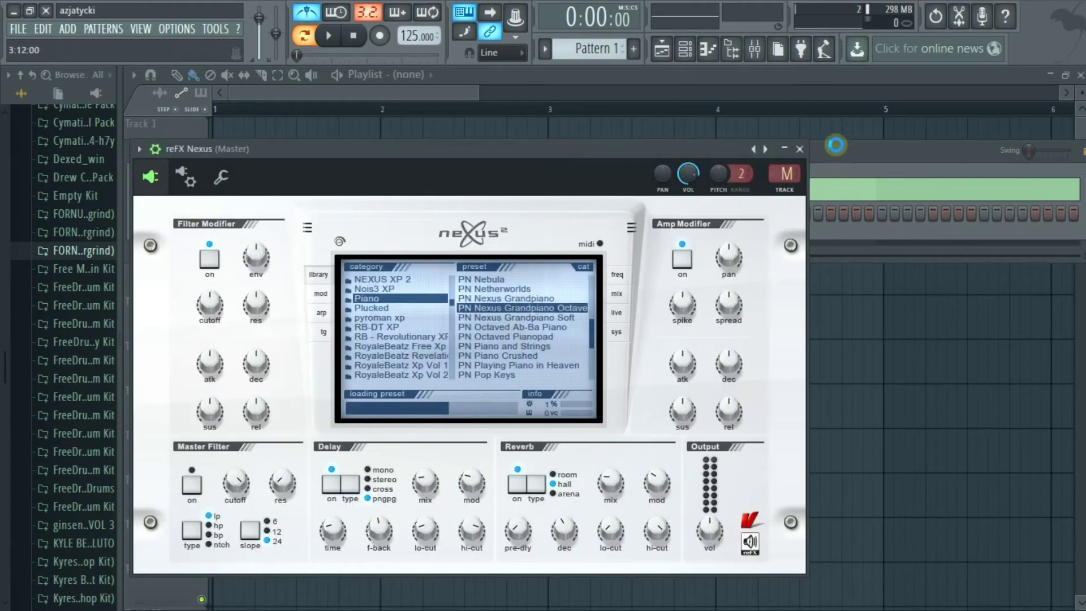
click(210, 213)
Open the reFX Nexus piano roll and draw a one-bar chord of F#5, A5 and C#6 in bar 1
right_click(218, 215)
click(249, 214)
scroll(223, 294, down, 2)
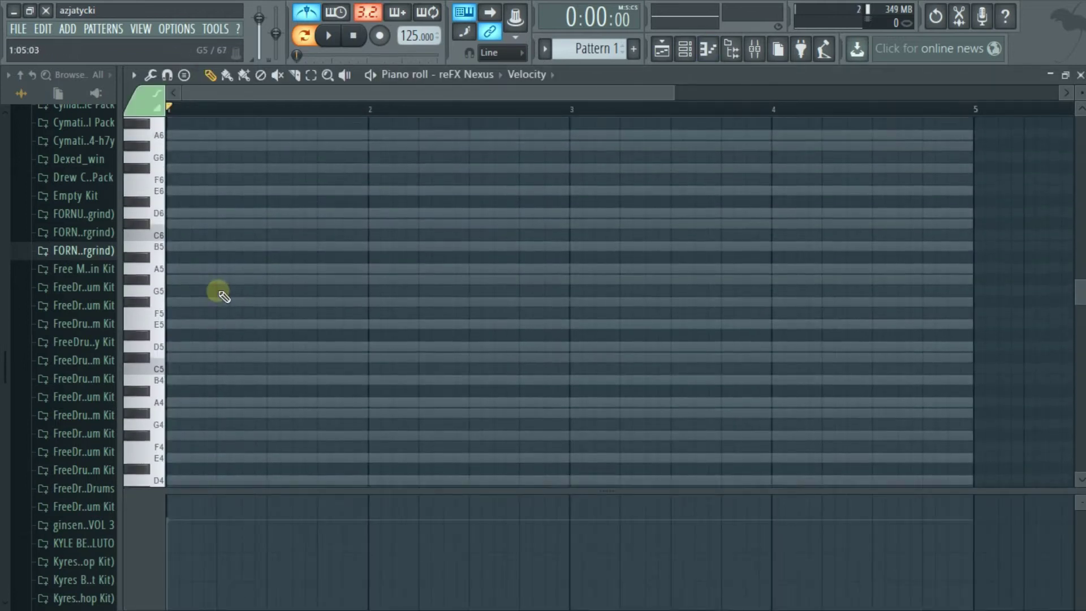
scroll(224, 295, down, 2)
click(170, 268)
double_click(188, 271)
key(Escape)
click(168, 235)
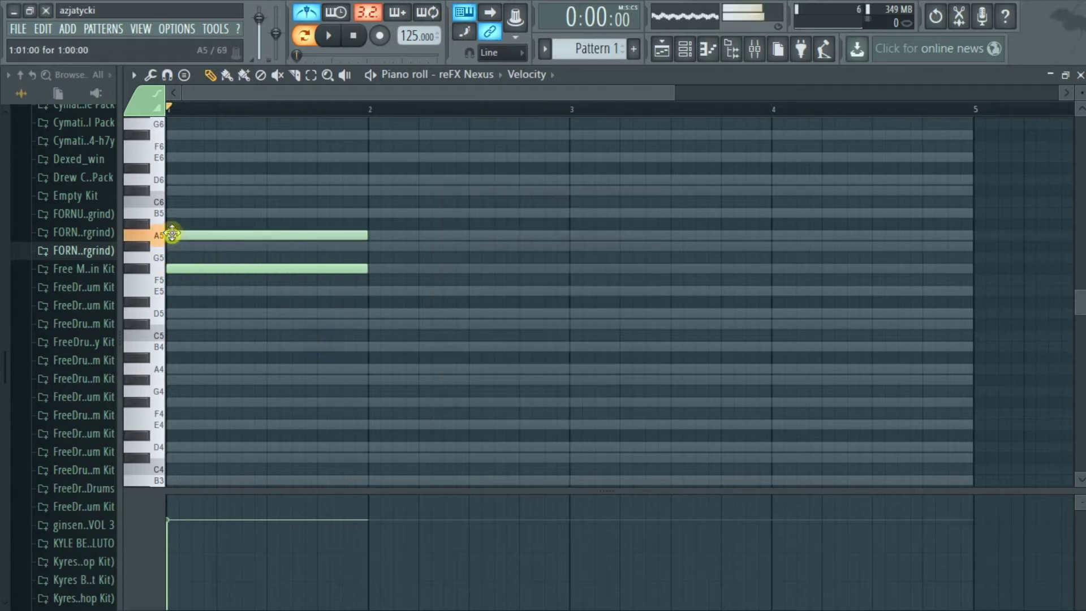
click(169, 191)
key(space)
key(space)
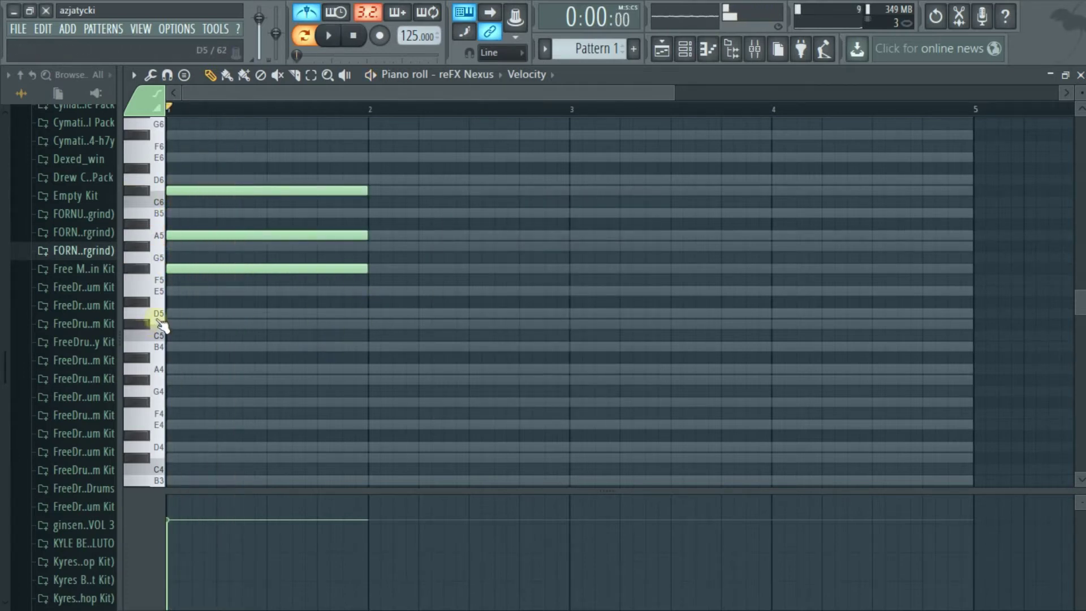
Draw a one-bar chord of C#5, E5 and G#5 in bar 2 and play the progression
click(154, 315)
click(146, 324)
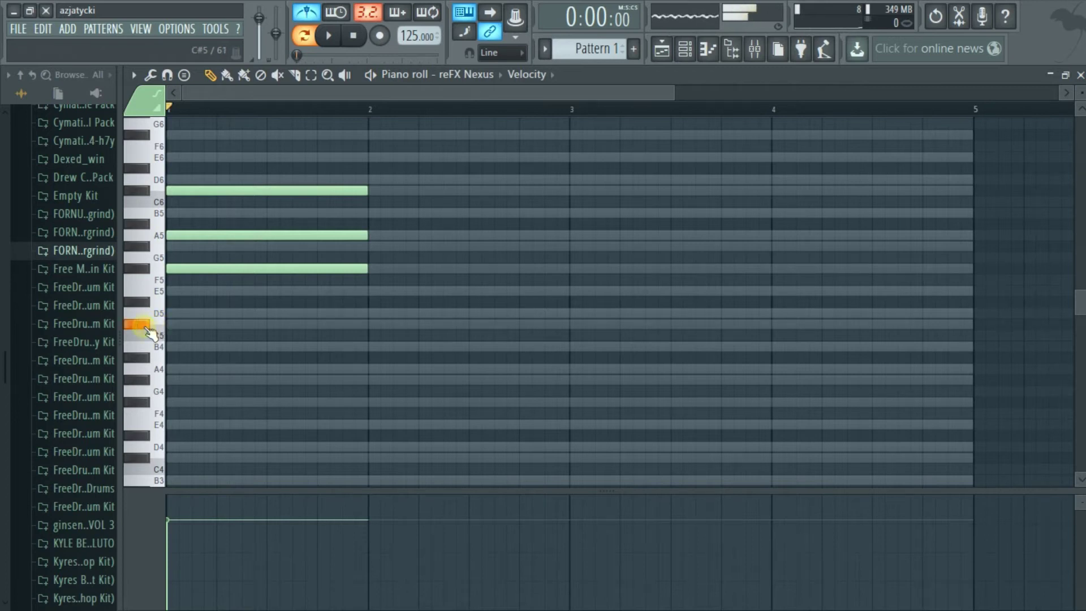
click(373, 325)
click(368, 291)
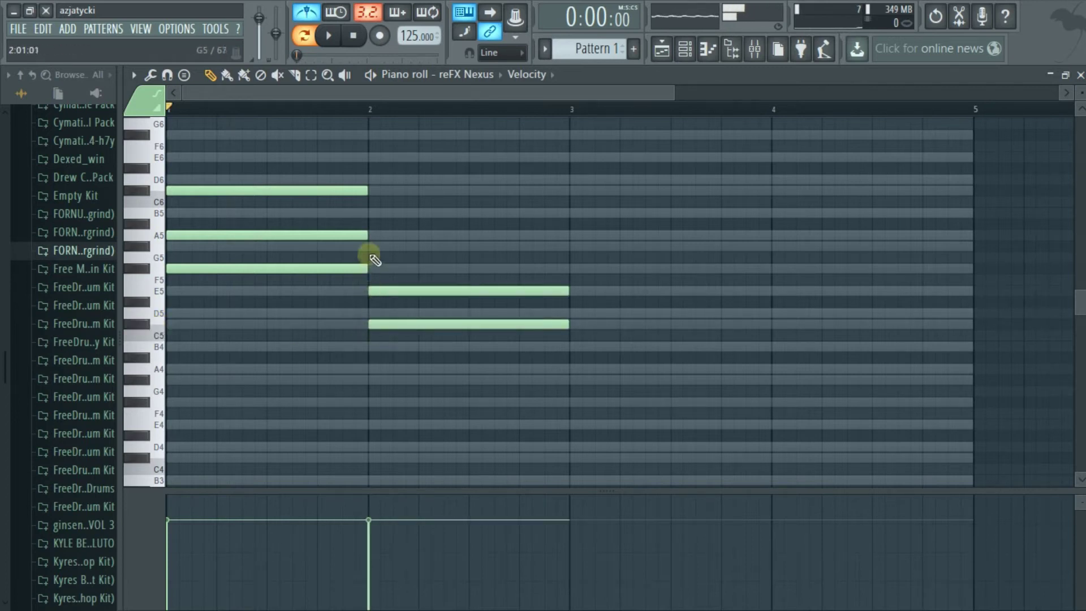
click(371, 247)
key(space)
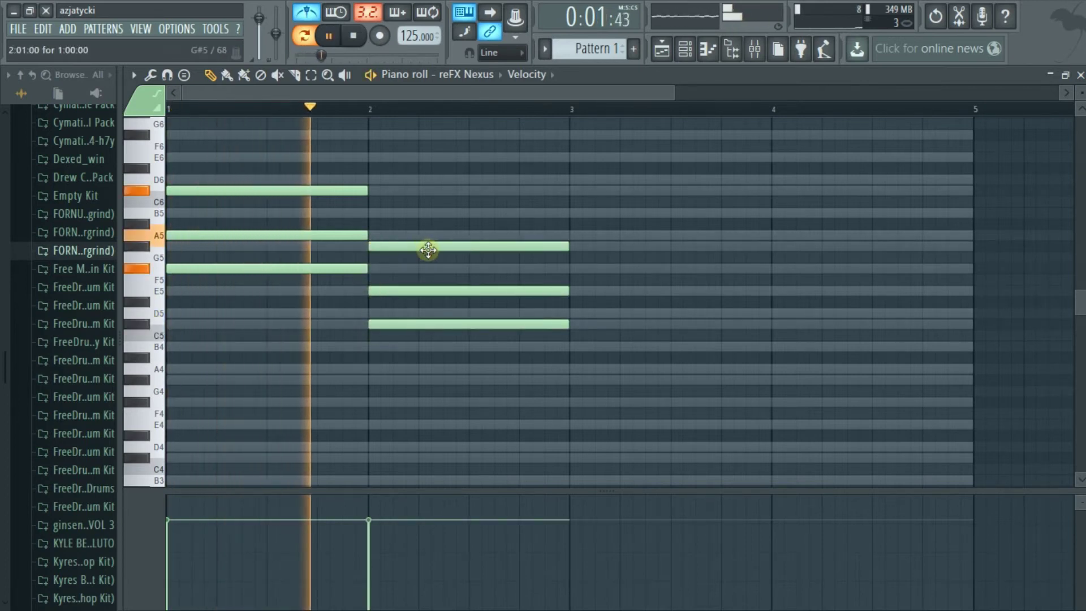
key(space)
Draw a one-bar chord of D5, F#5 and A5 in bar 3 and play the progression
click(577, 312)
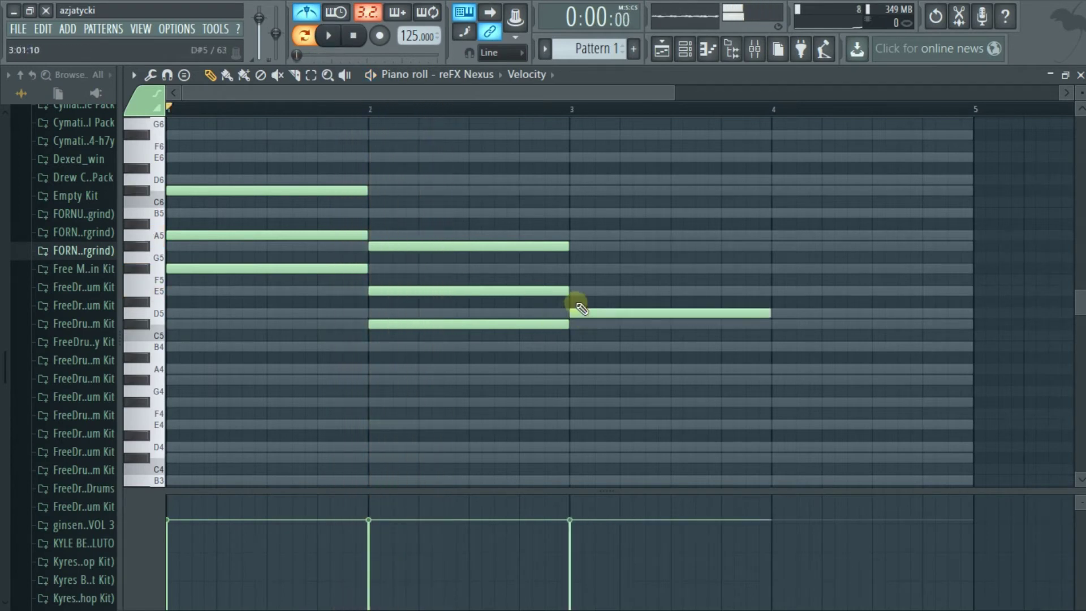
click(568, 269)
click(569, 235)
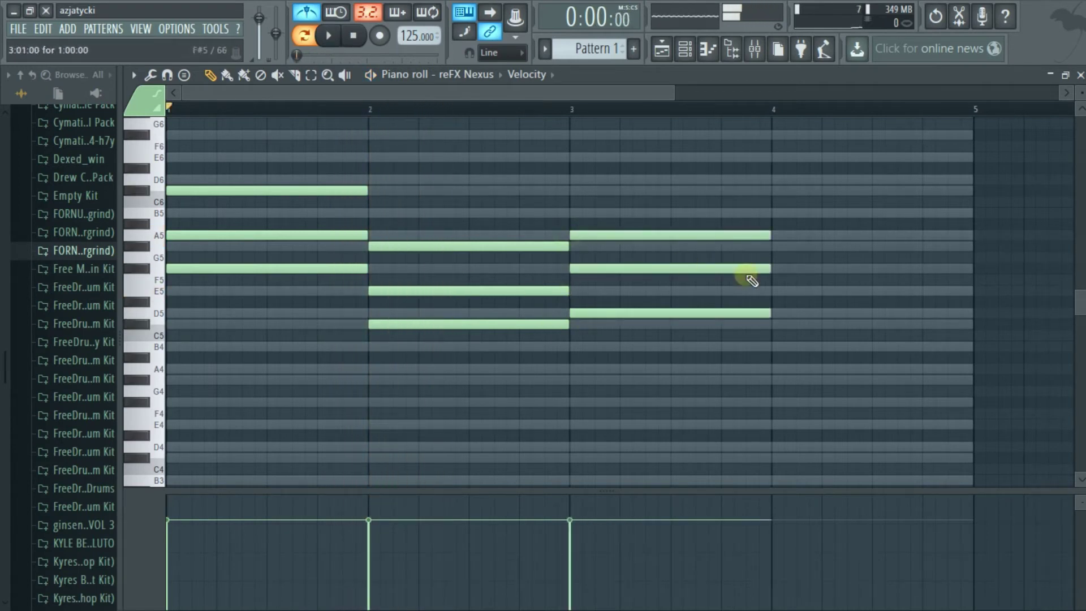
key(space)
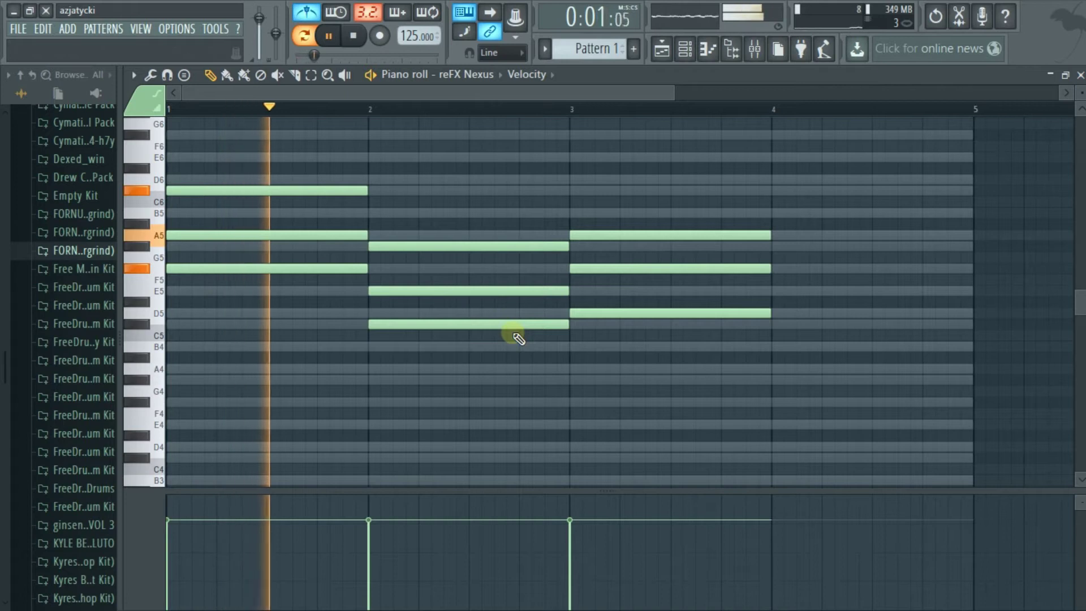
key(space)
key(space)
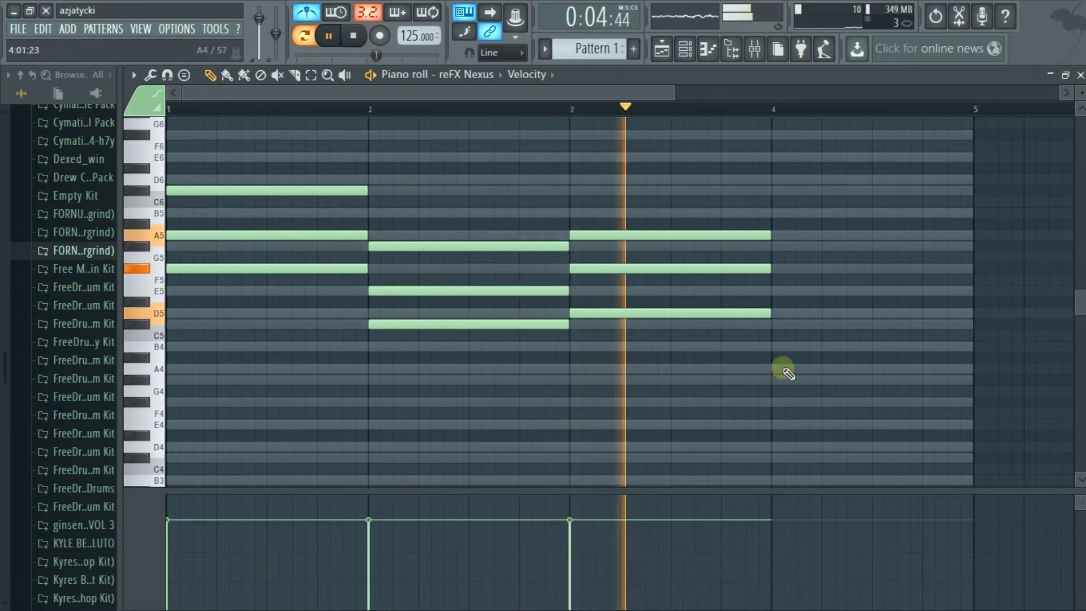
key(space)
Draw a one-bar chord of B4, D5 and F#5 in bar 4 and lower all chords by one octave
click(774, 346)
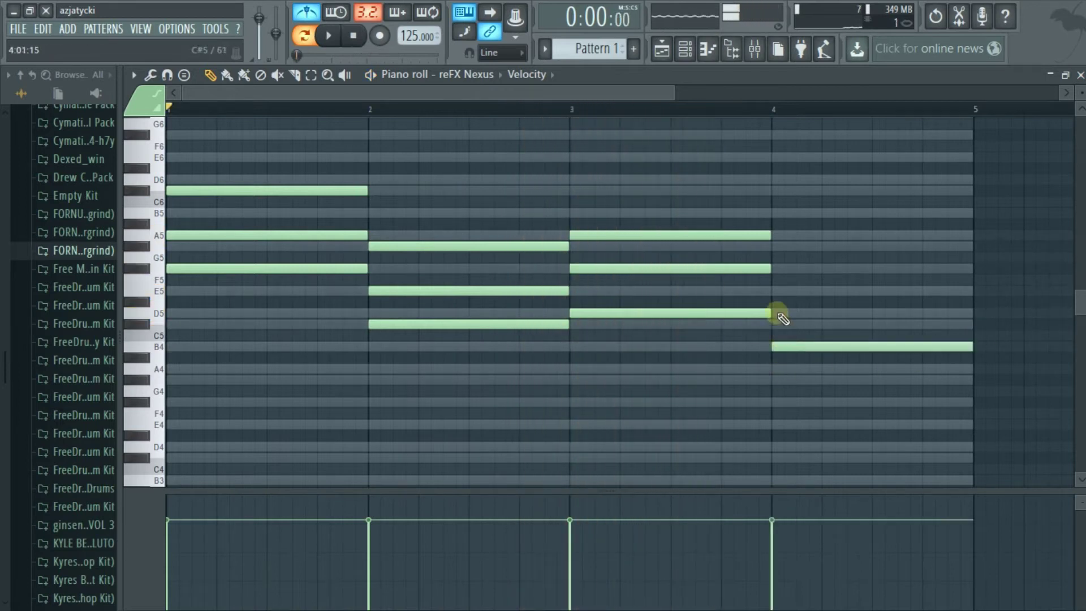
click(773, 312)
click(773, 268)
key(space)
key(space)
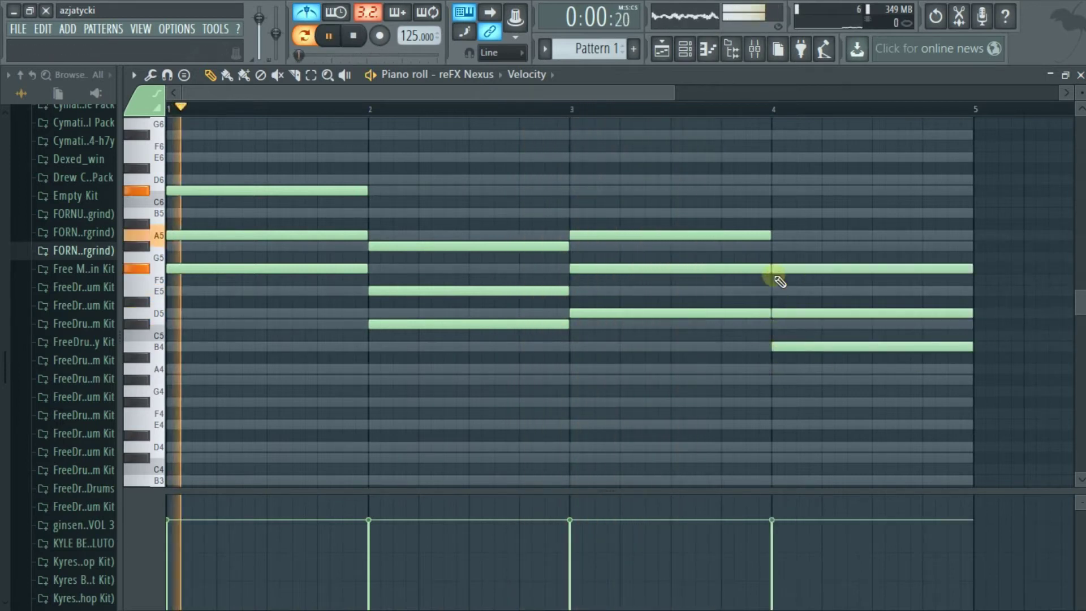
scroll(778, 277, up, 3)
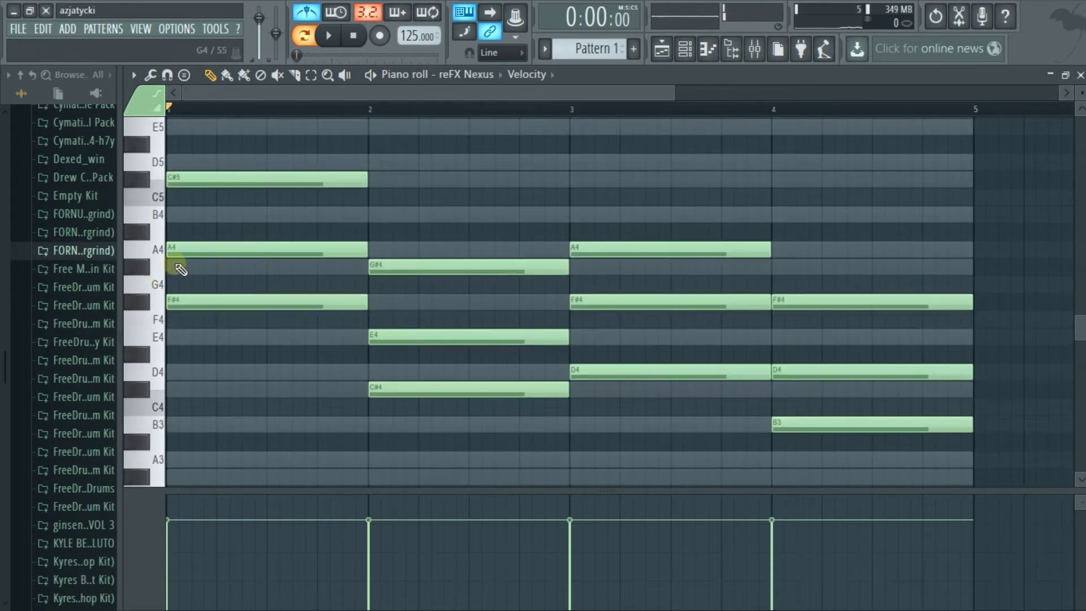
Raise the middle note of each chord (A4, E4, F#4, D4) by one octave and play back the result
click(192, 249)
click(418, 337)
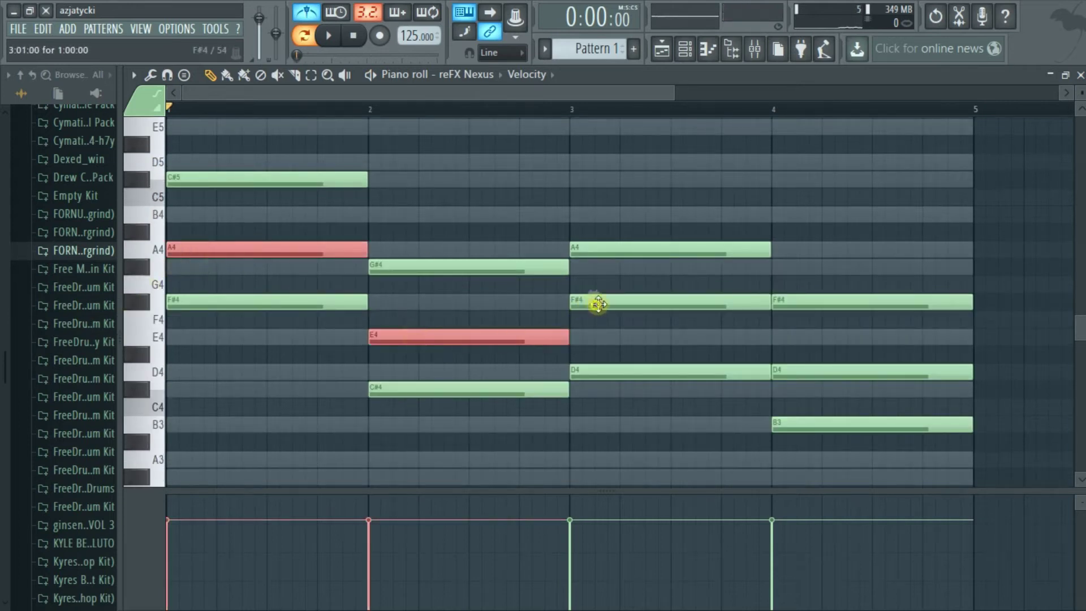
click(594, 302)
click(792, 367)
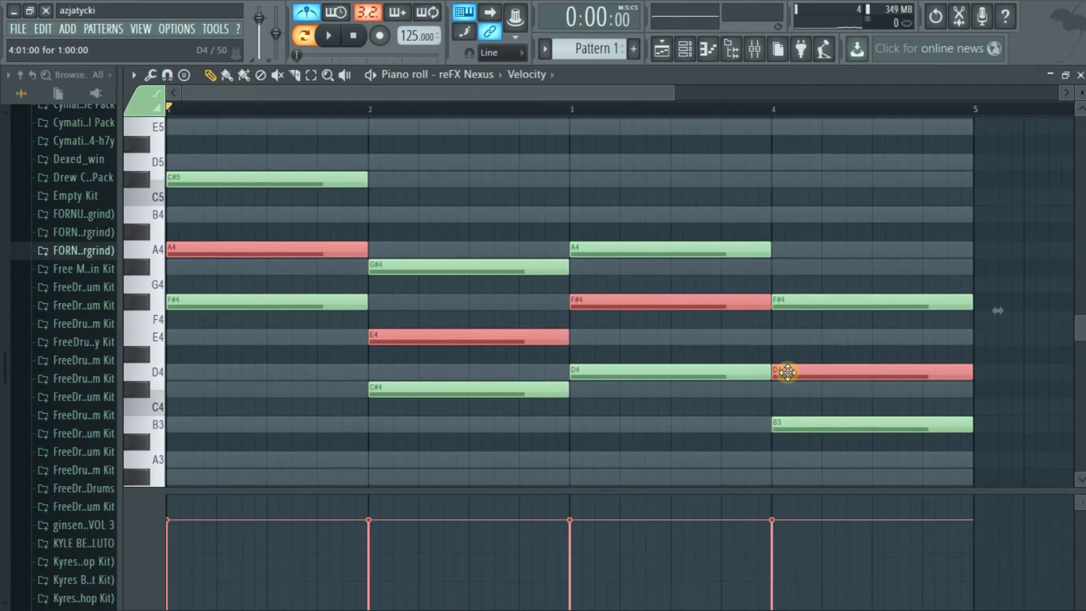
key(ctrl+Up)
scroll(788, 370, down, 2)
key(ctrl+d)
key(space)
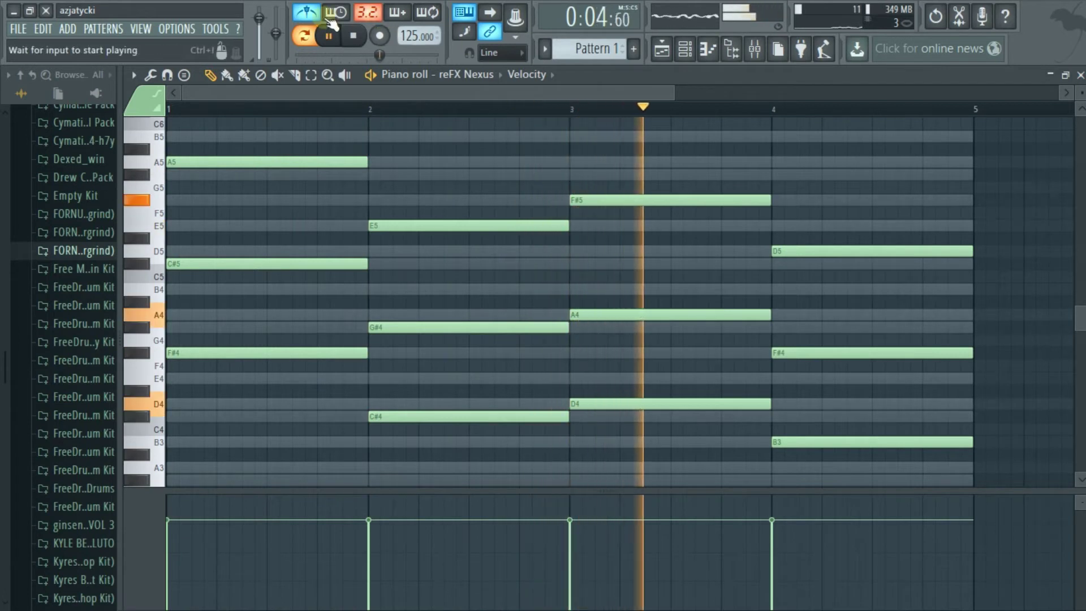
key(space)
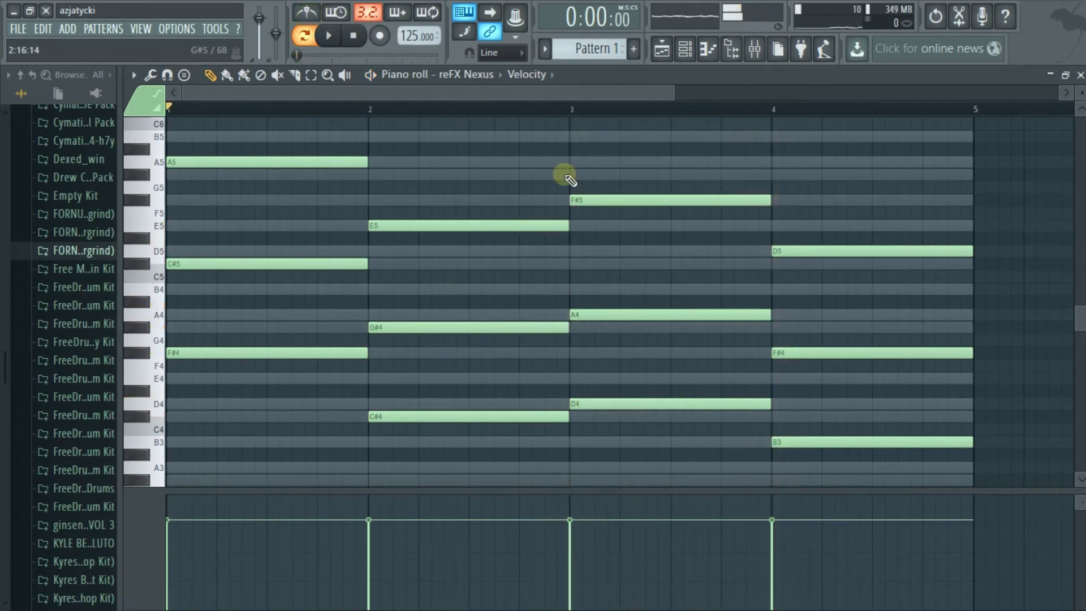
Add the Z6 CLAP 1 sample as a new channel and place a clap on steps 9, 25, 41 and 57
key(F7)
click(74, 250)
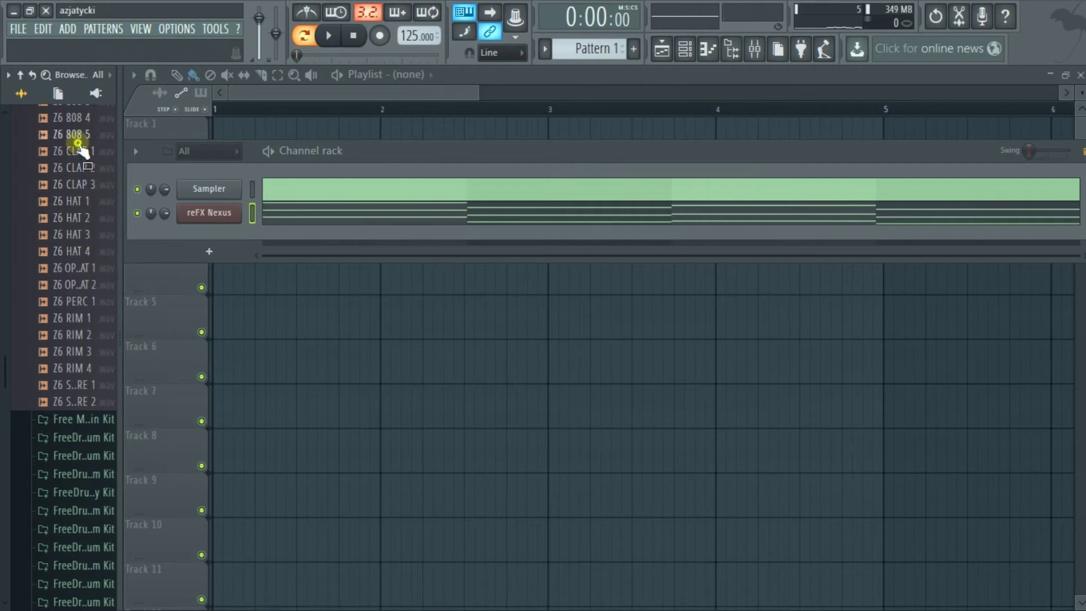
drag(72, 151, 209, 267)
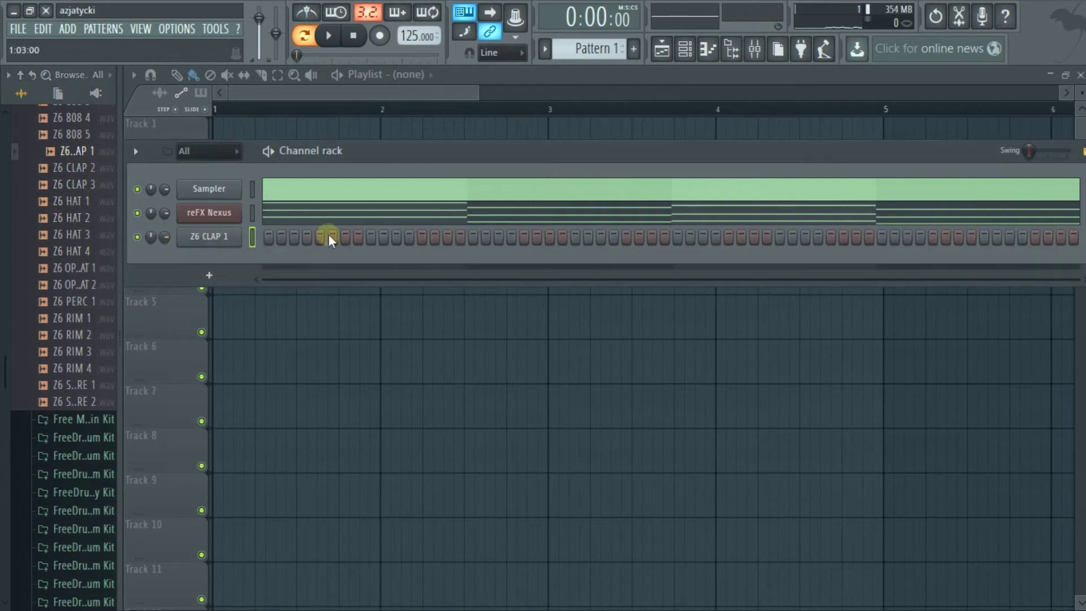
click(369, 235)
click(574, 235)
click(777, 235)
click(983, 236)
key(space)
key(space)
Add the Z6 HAT 3 sample as a new channel, fill every second step and play the pattern
click(78, 234)
drag(80, 236, 222, 254)
right_click(222, 255)
click(362, 311)
key(space)
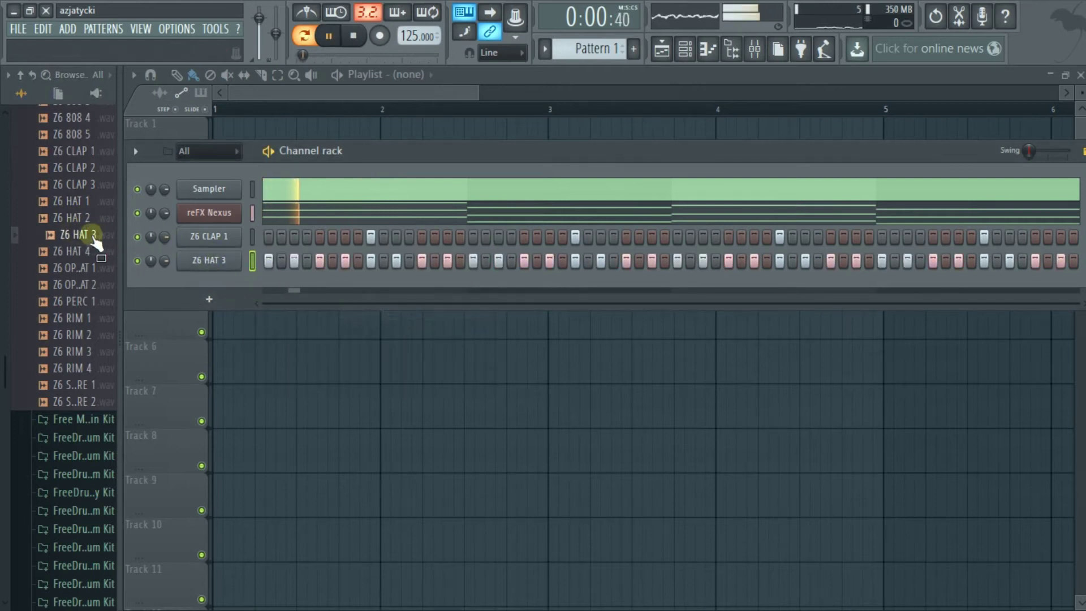
scroll(44, 247, up, 3)
key(space)
Preview the Z6 808 samples and add Z6 808 1 as a new channel
scroll(83, 202, down, 1)
click(84, 202)
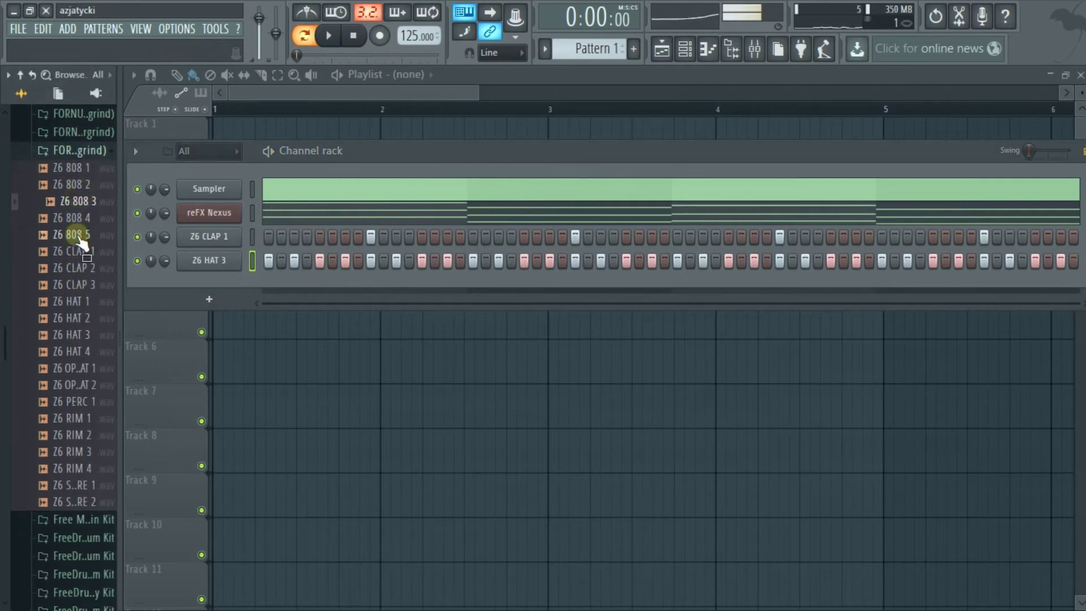
click(79, 168)
drag(85, 174, 220, 286)
click(214, 283)
click(179, 286)
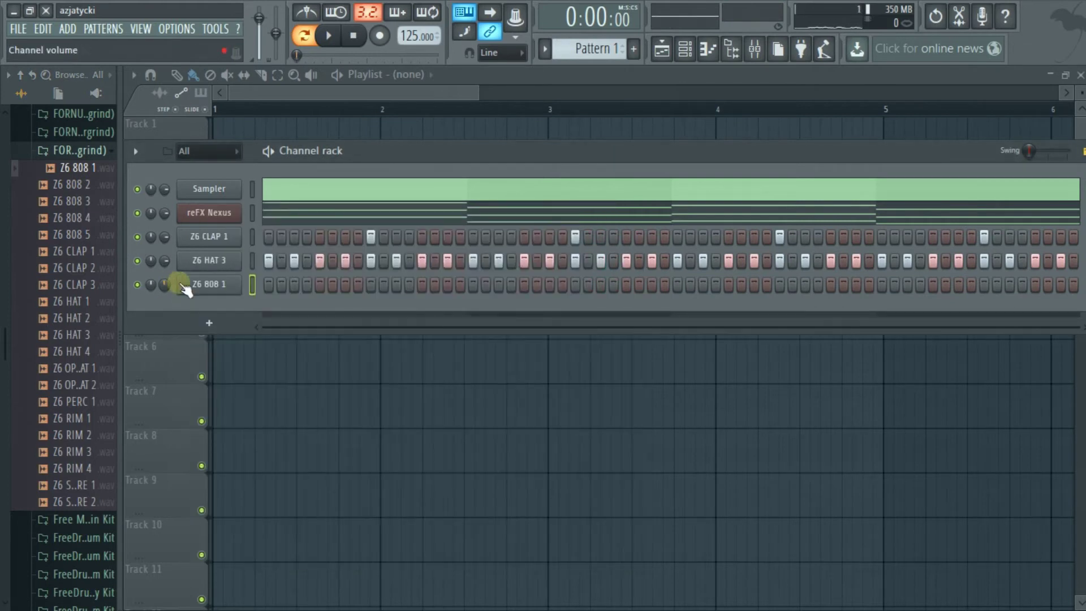
right_click(204, 283)
click(218, 286)
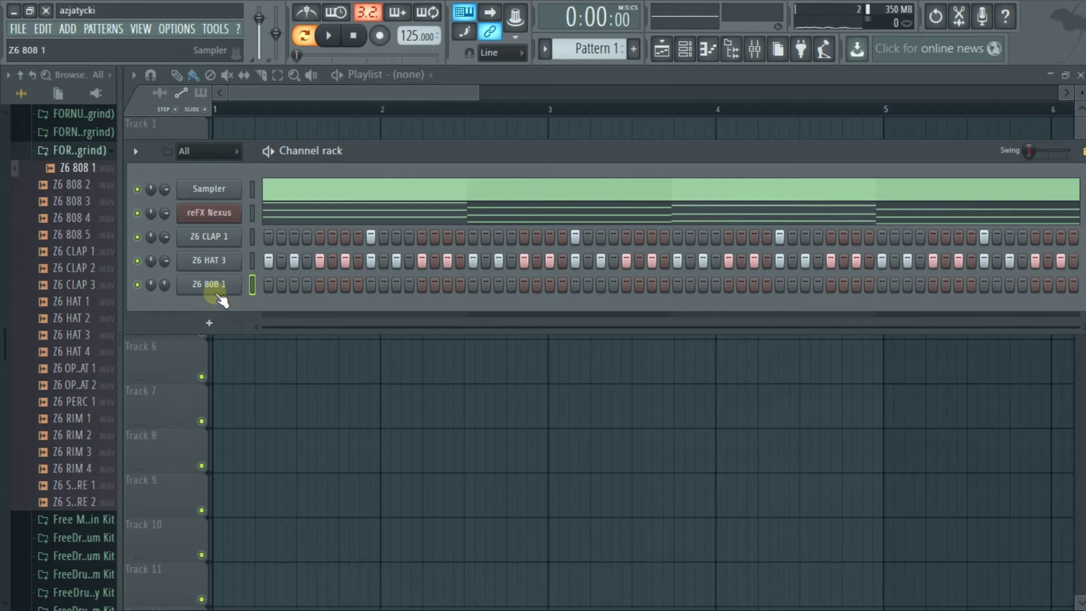
drag(220, 299, 107, 173)
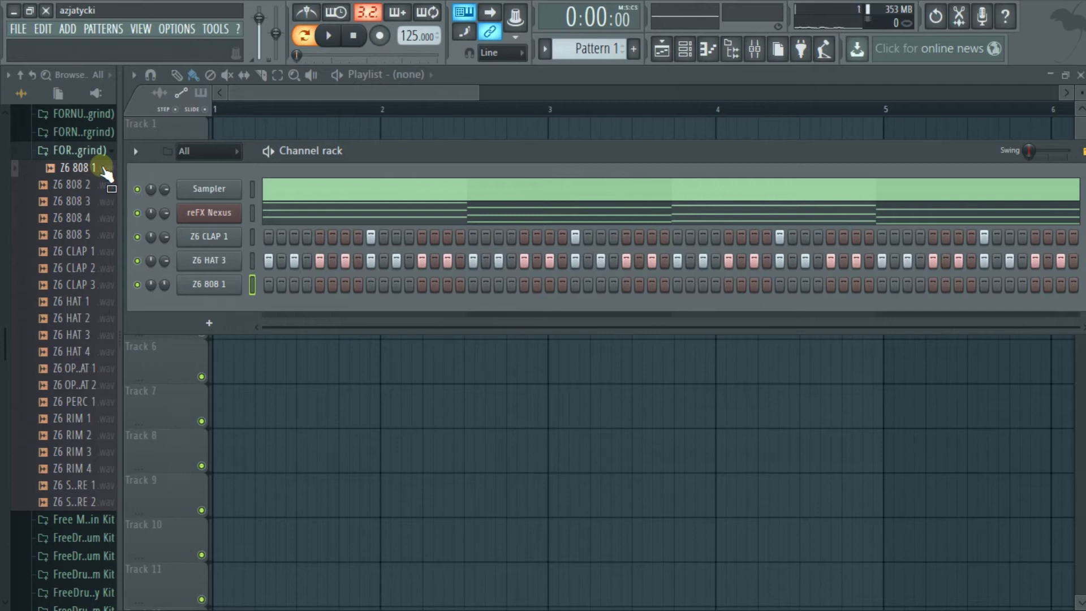
drag(104, 170, 94, 181)
drag(86, 182, 83, 173)
drag(84, 170, 79, 169)
Inspect the pitch of the Z6 808 1 sample by detecting pitch regions across the whole waveform in the audio editor
right_click(80, 169)
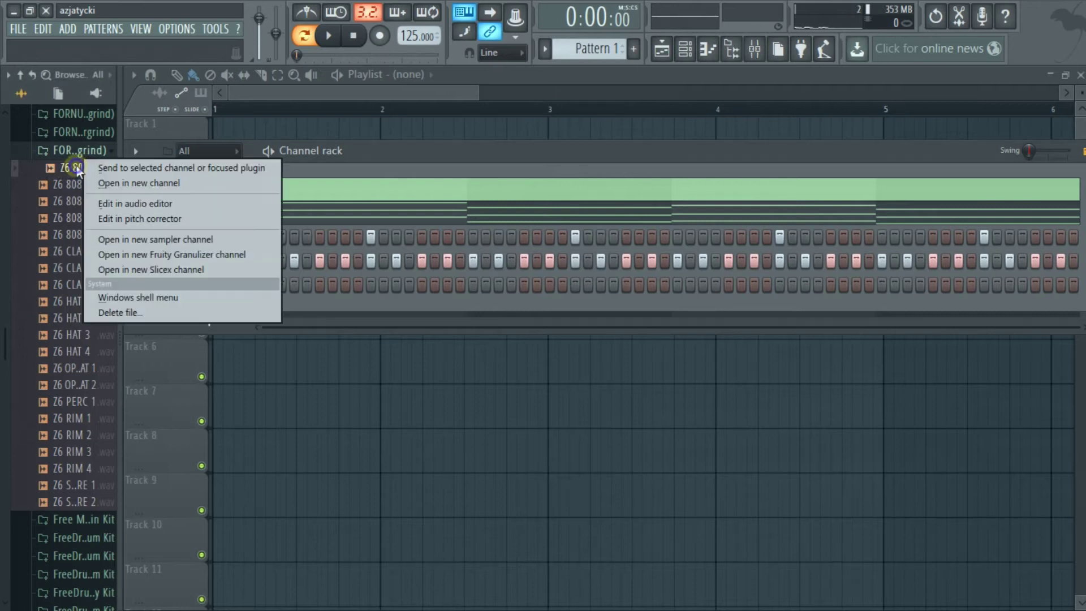
click(171, 203)
drag(450, 184, 510, 172)
key(ctrl+a)
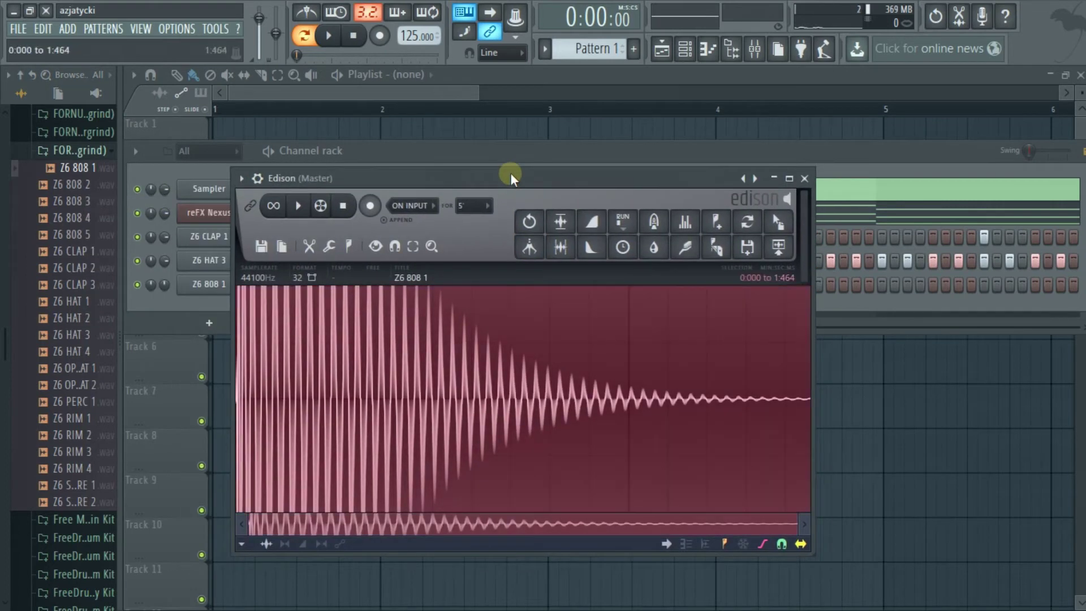
right_click(458, 370)
mouse_move(501, 442)
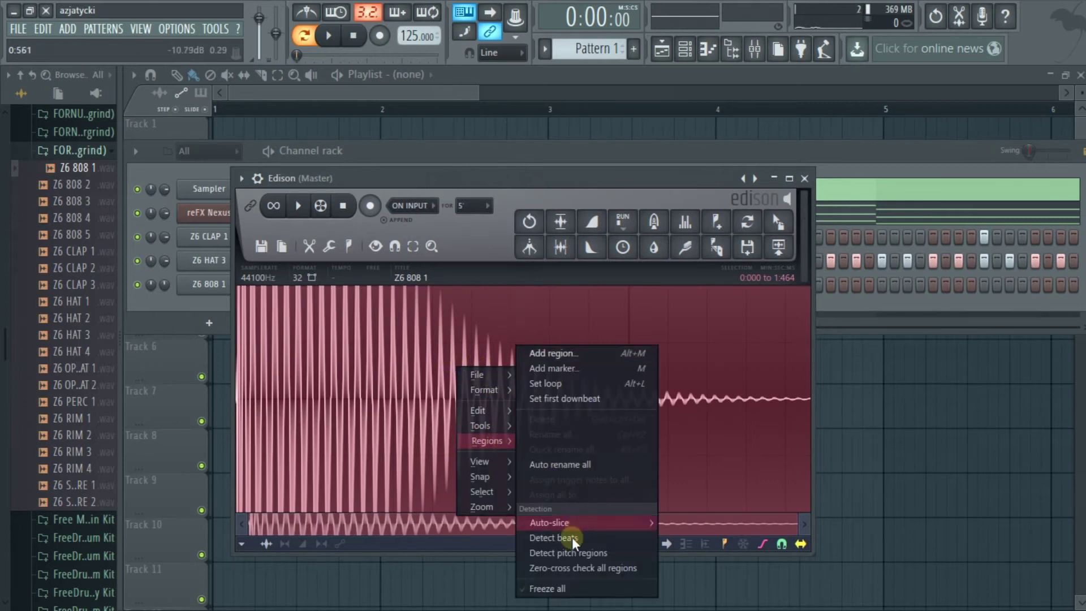
click(563, 554)
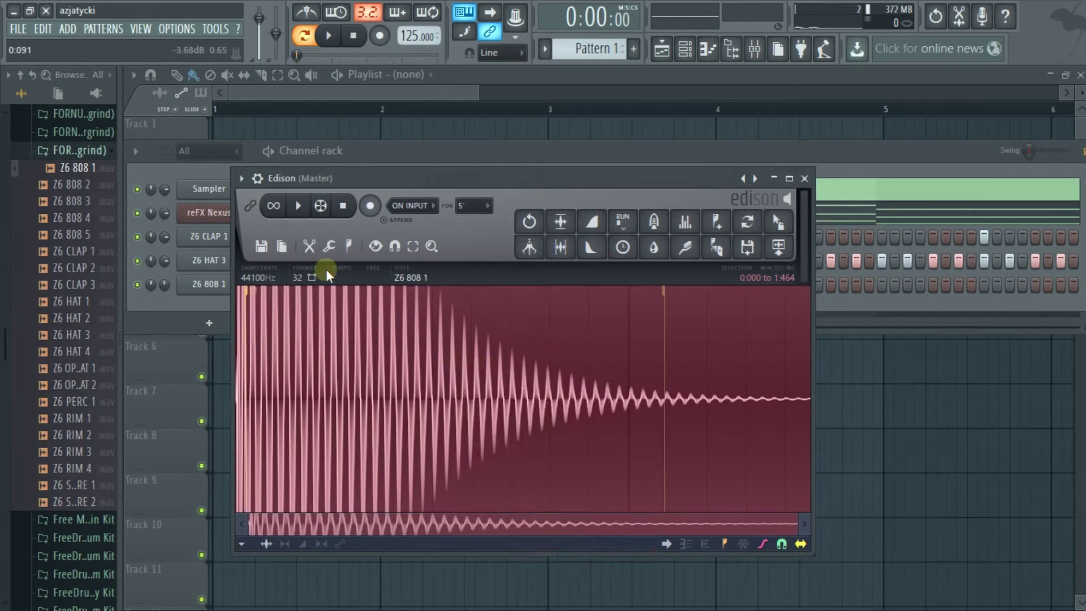
drag(520, 176, 585, 164)
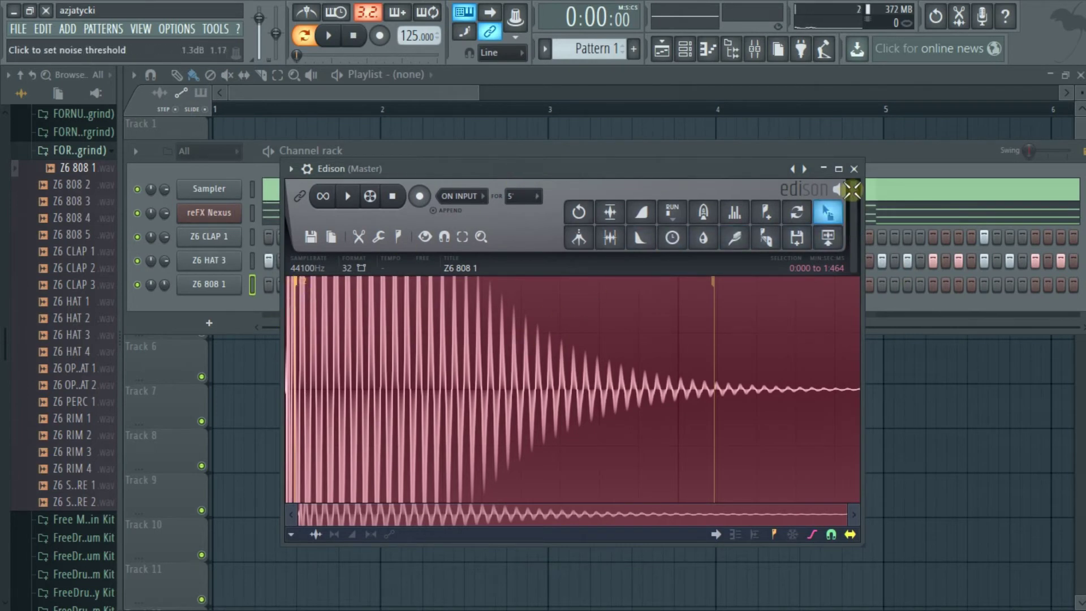
click(855, 170)
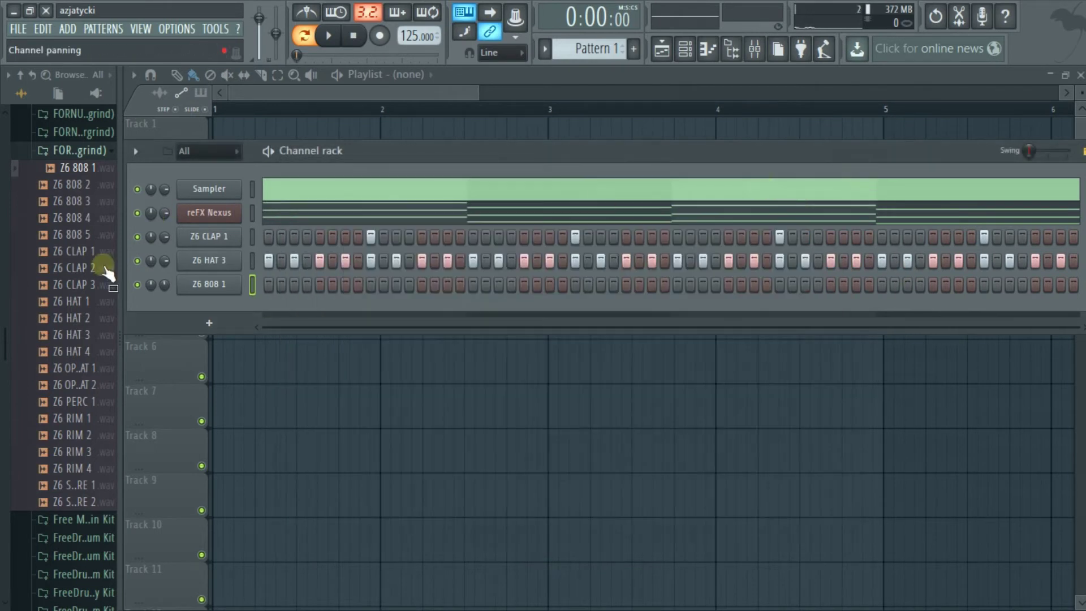
Try D4, D#4 and A4 as the Z6 808 1 channel's root note and restore it to C5
click(207, 284)
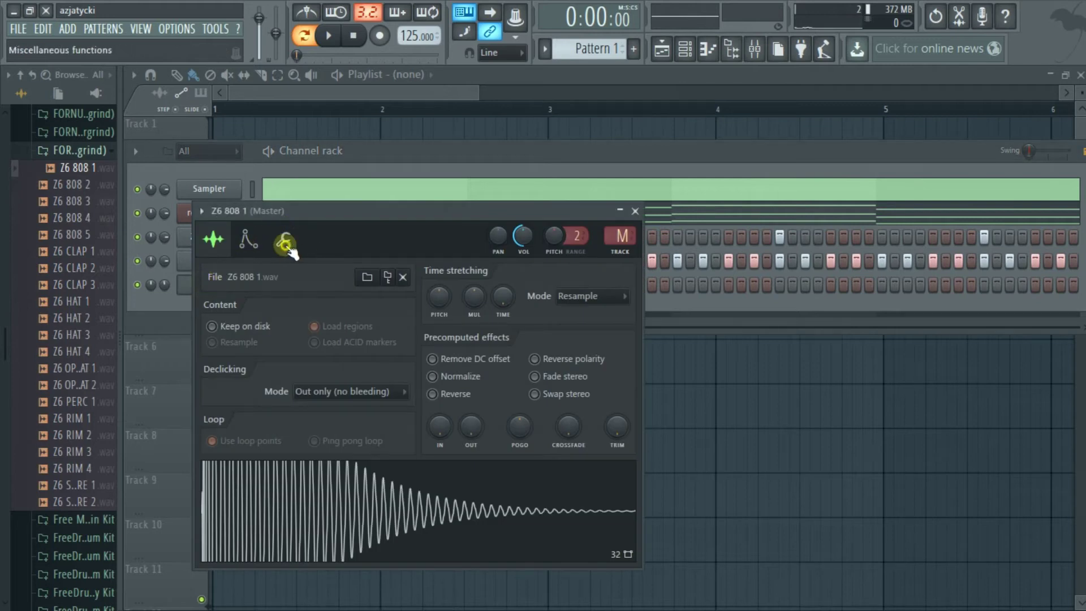
click(286, 244)
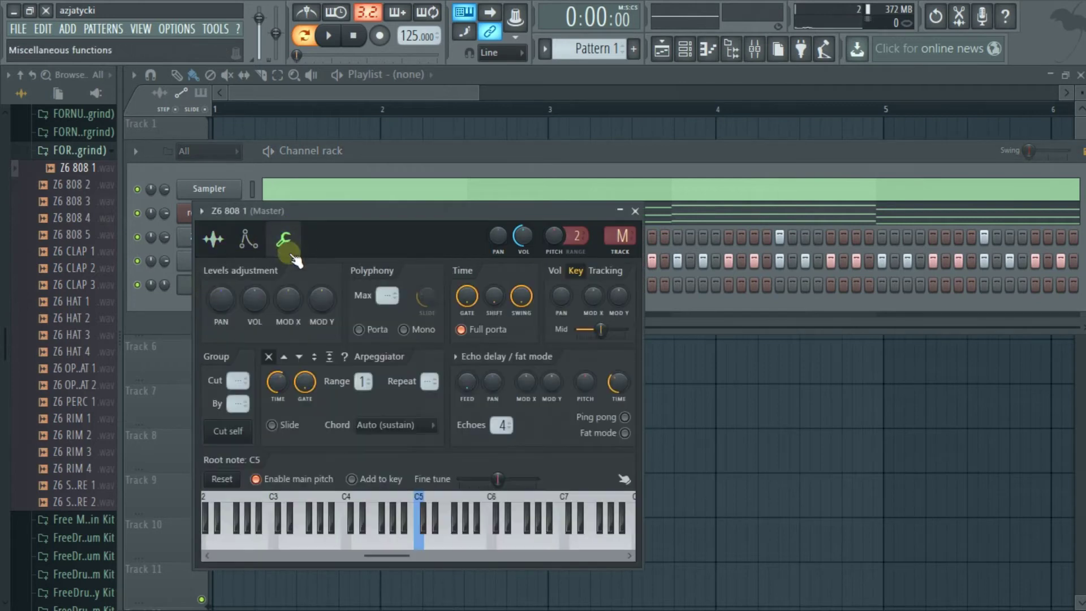
right_click(356, 541)
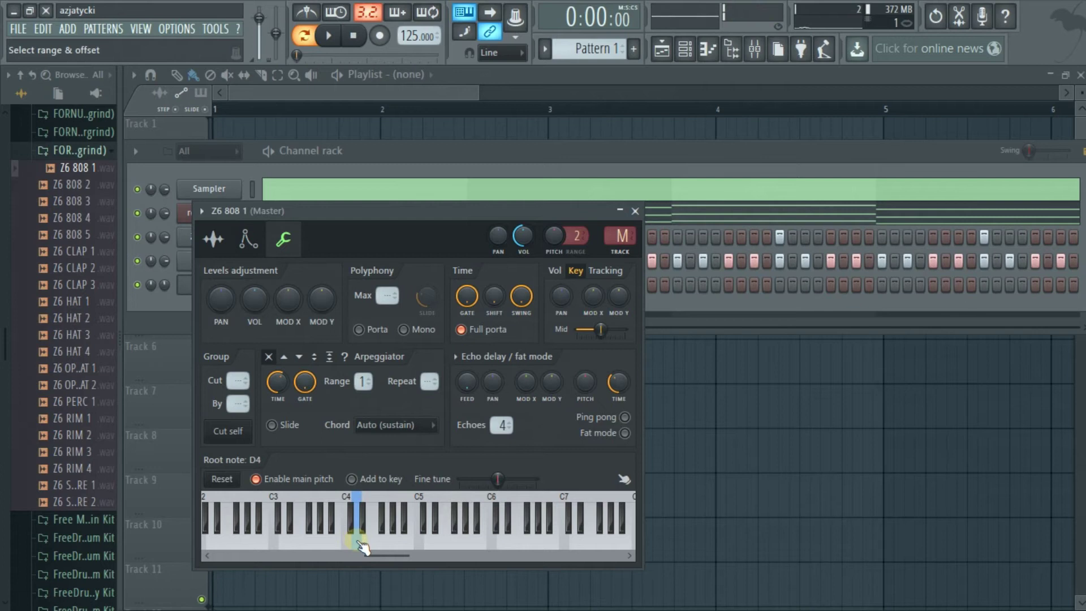
click(213, 239)
click(283, 239)
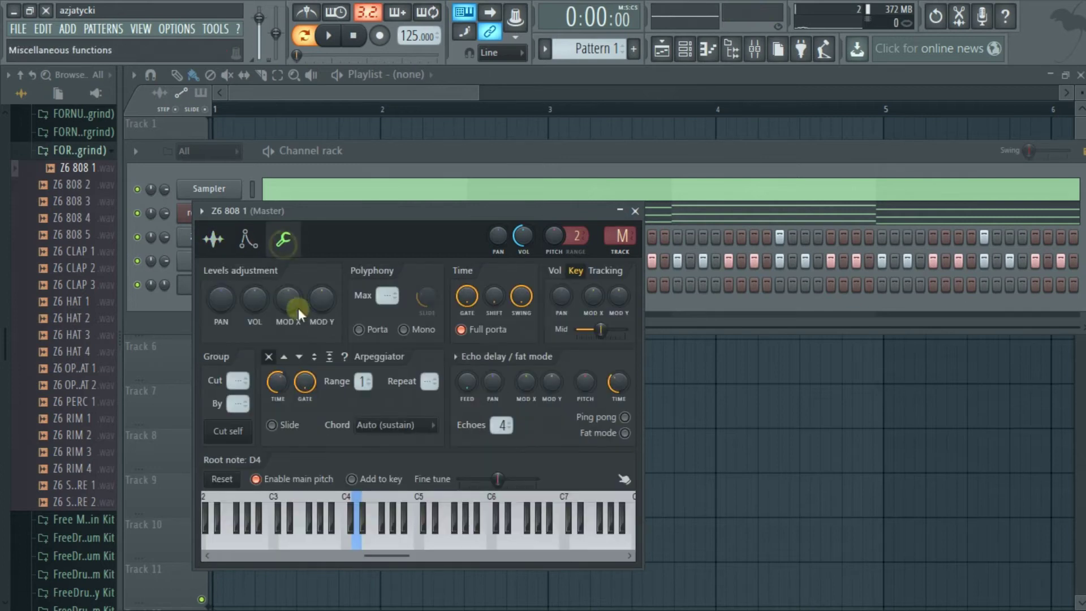
right_click(364, 525)
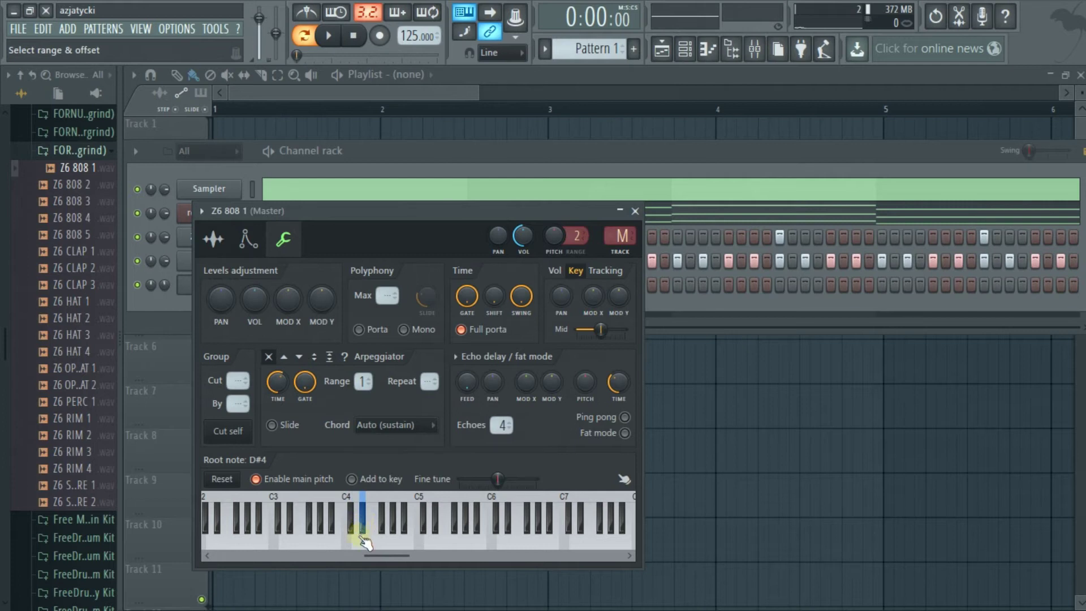
right_click(400, 542)
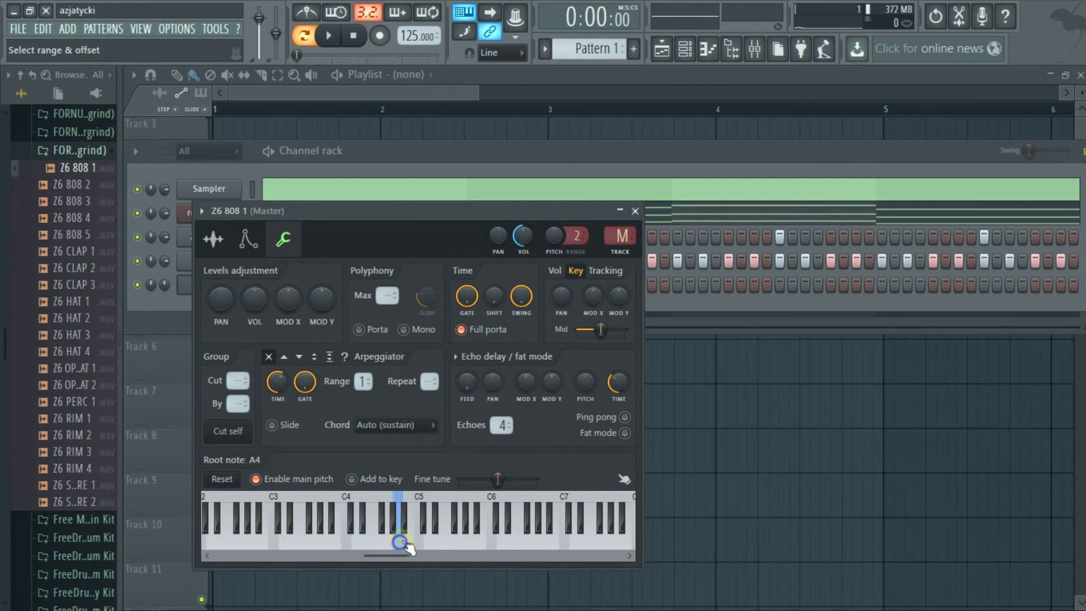
right_click(420, 540)
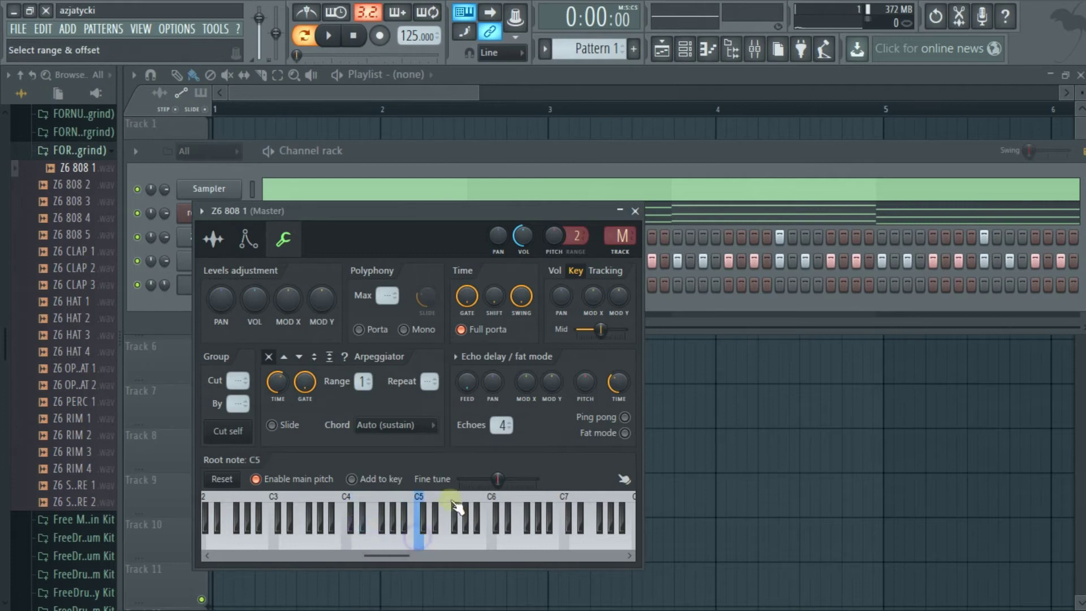
click(637, 212)
Delete the unused Sampler channel from the channel rack
click(205, 294)
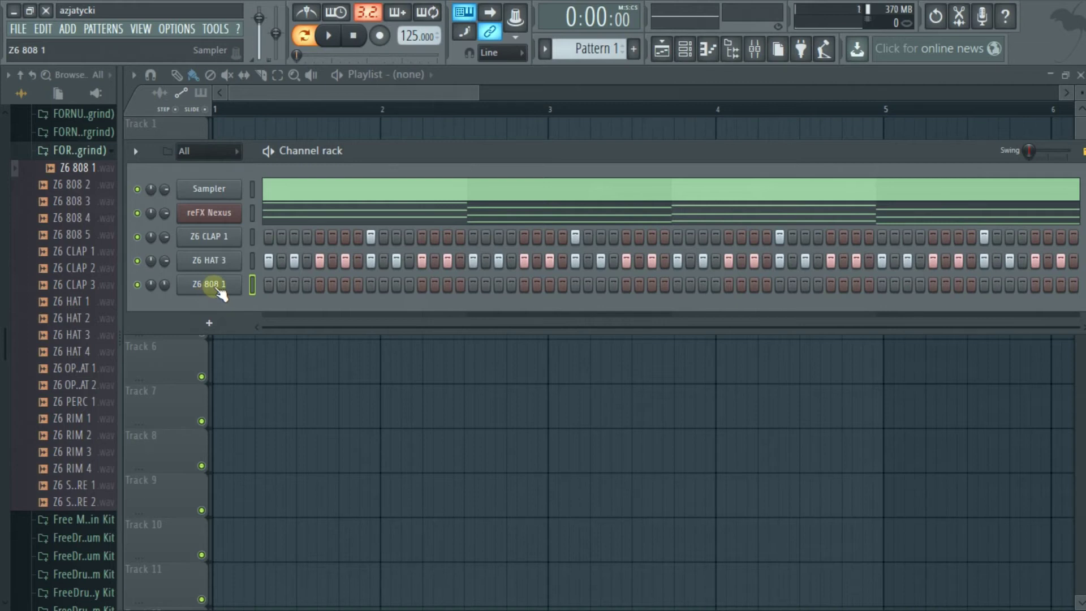
right_click(215, 188)
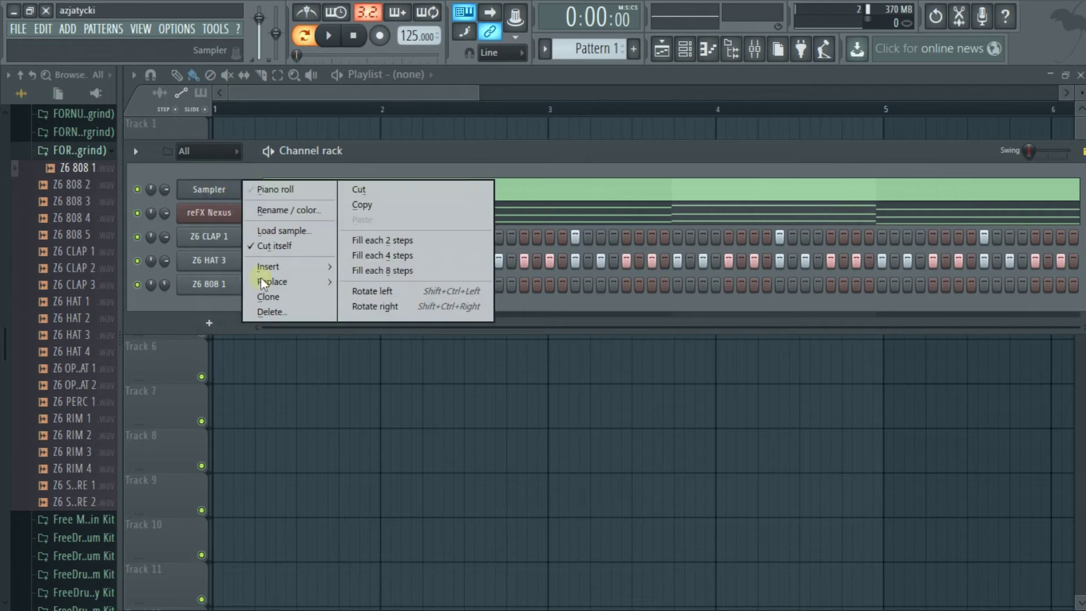
click(275, 310)
click(621, 366)
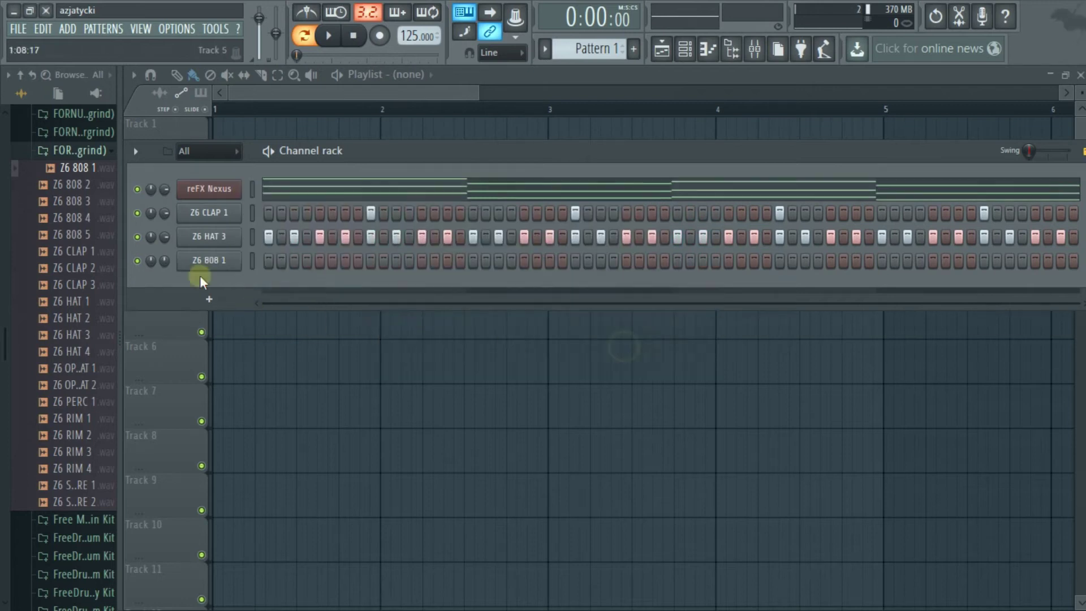
Open the piano roll of Z6 808 1 and audition the 808 on keys around C4
right_click(210, 262)
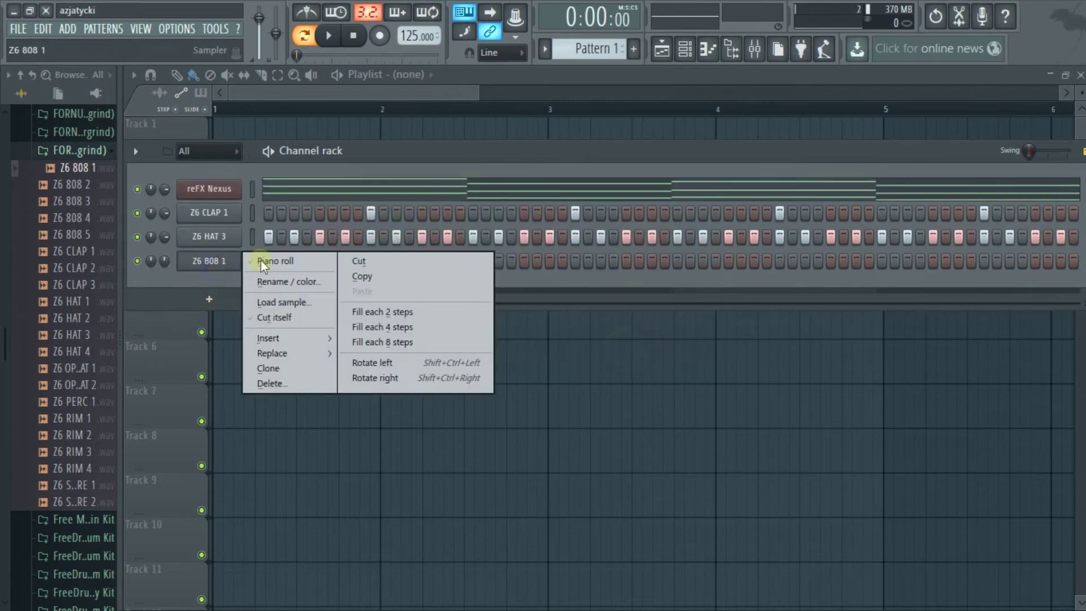
click(265, 261)
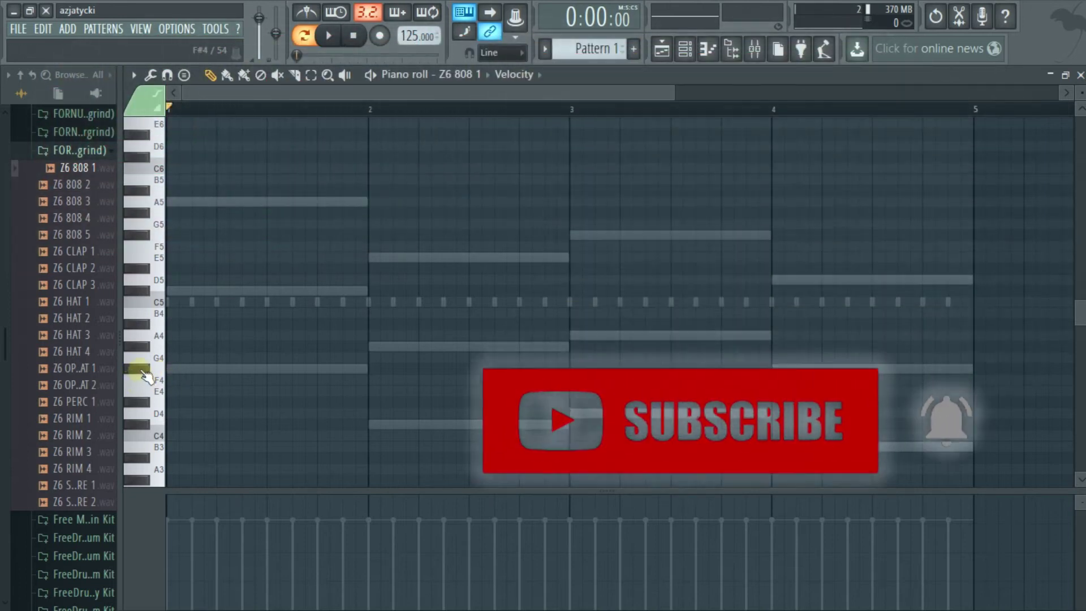
click(142, 436)
click(146, 417)
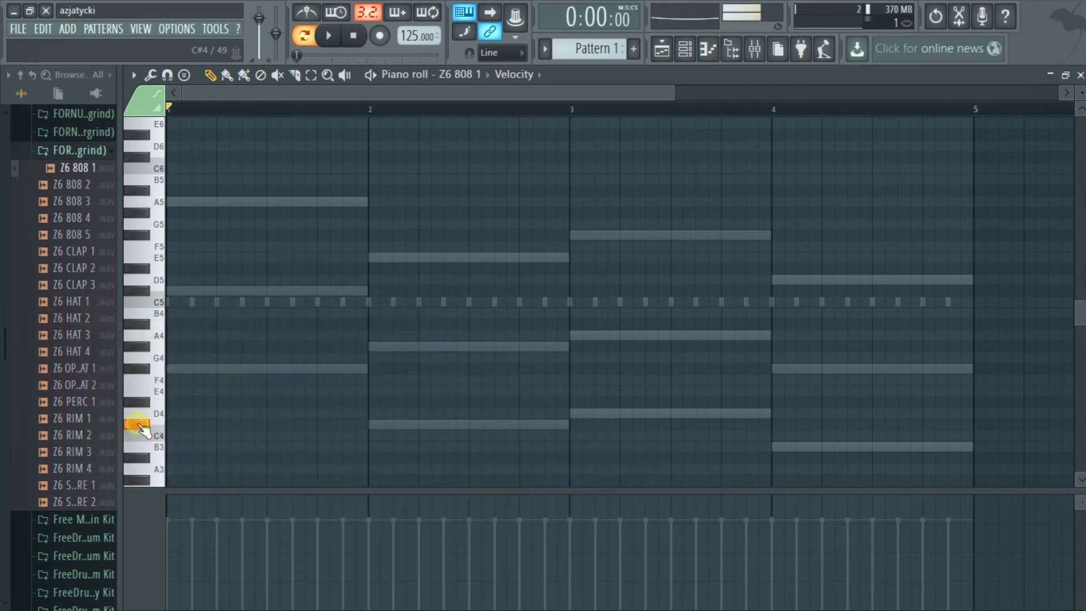
click(152, 451)
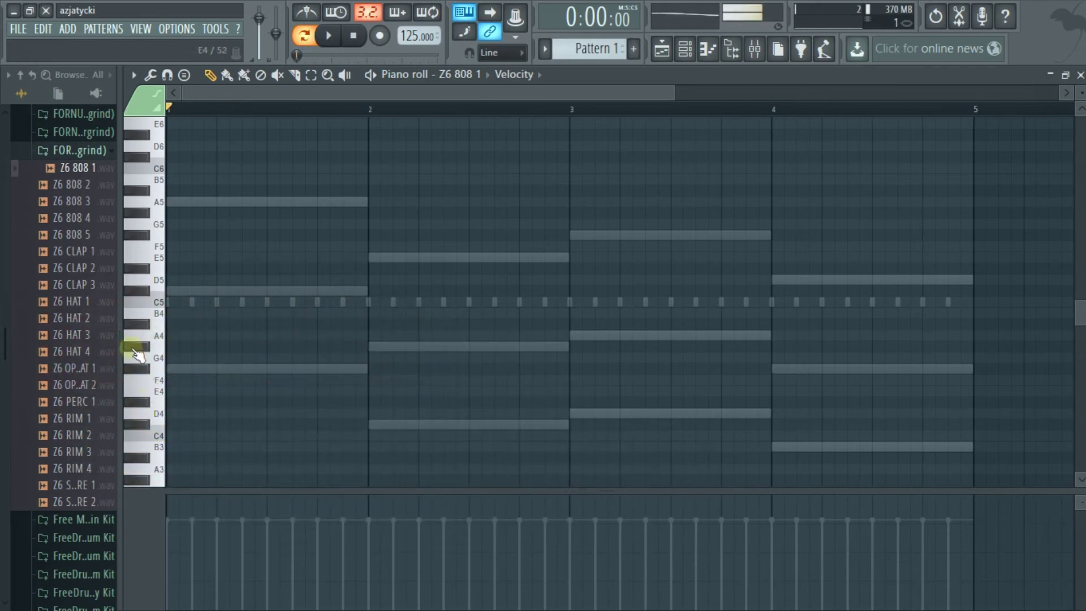
Draw one-bar 808 notes F#4, C#4, D4 and B3 across bars 1 to 4 and transpose them up an octave
scroll(136, 345, up, 1)
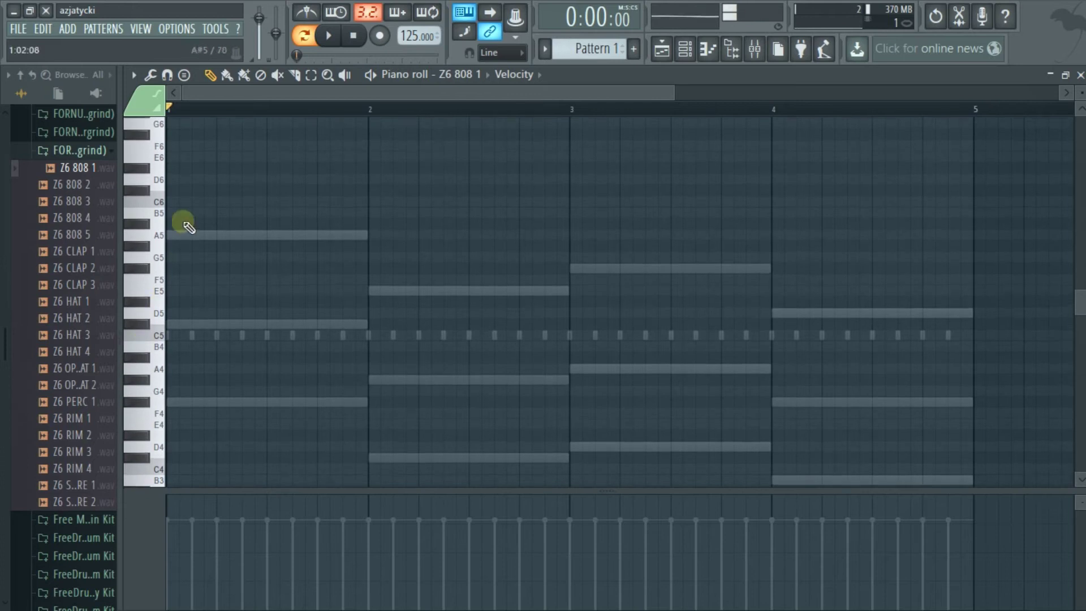
click(168, 402)
click(365, 457)
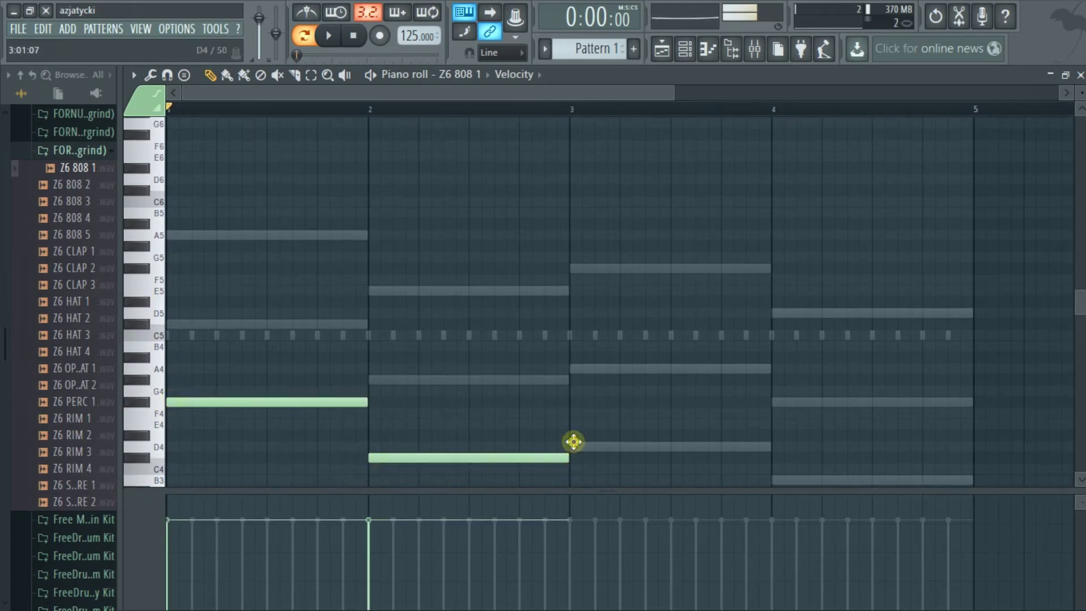
click(574, 446)
scroll(767, 412, down, 2)
click(773, 414)
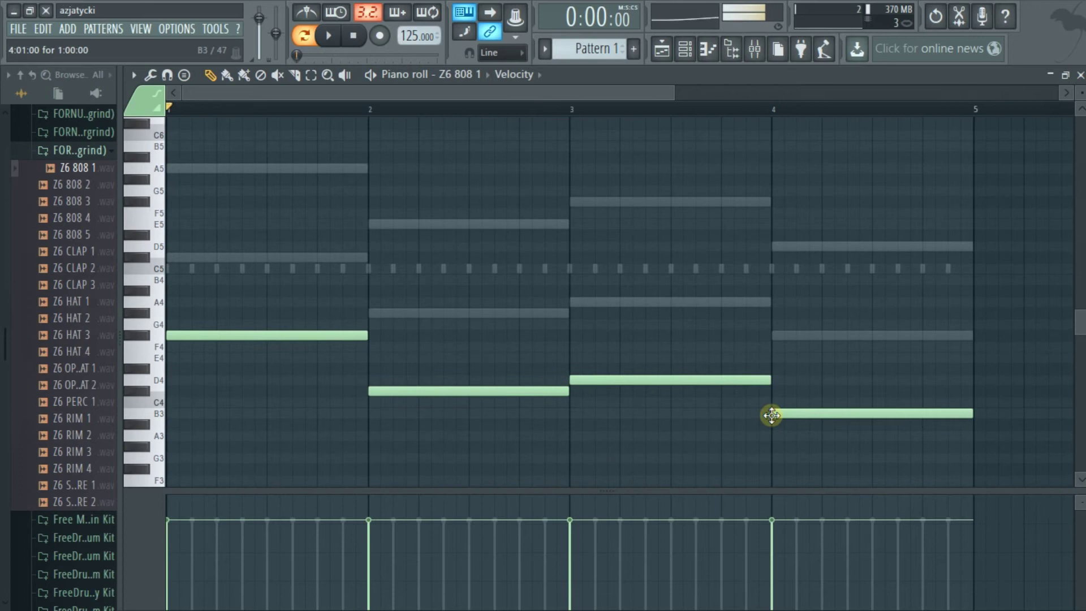
key(ctrl+Up)
Shorten the four 808 notes F#5, C#5, D5 and B4 to two steps each
scroll(771, 413, up, 2)
drag(365, 241, 190, 242)
drag(569, 328, 392, 329)
drag(767, 310, 584, 315)
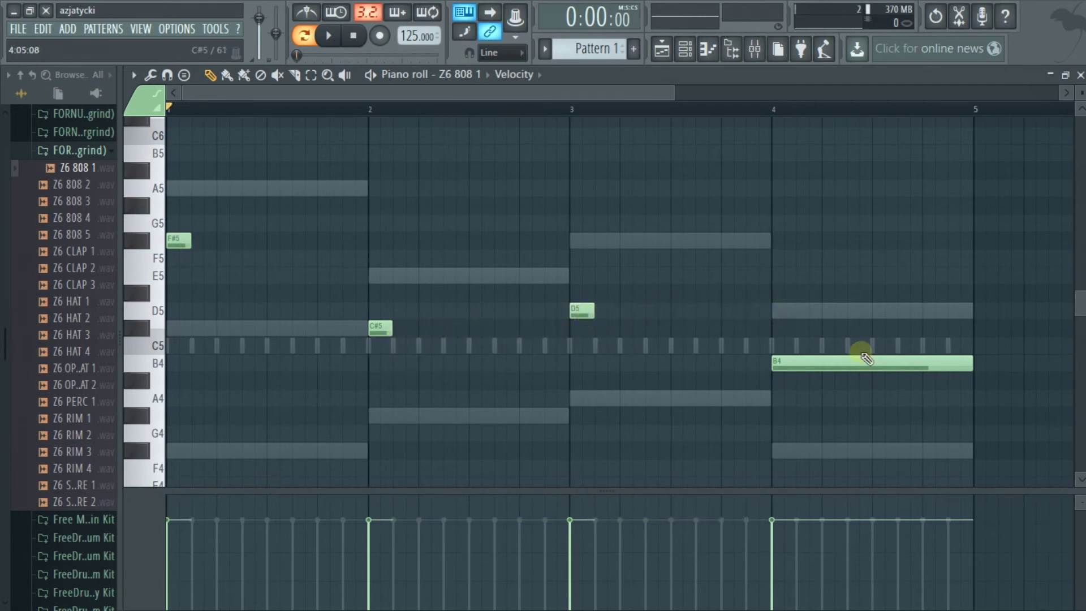
drag(971, 362, 787, 374)
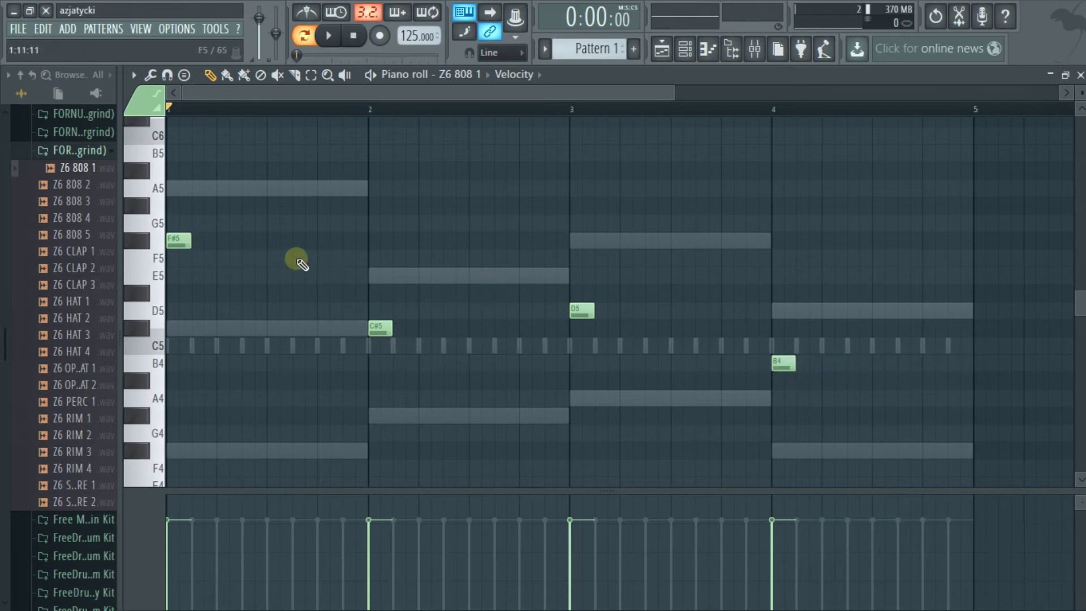
Look at the Cut itself option of the Z6 808 1 channel
click(687, 51)
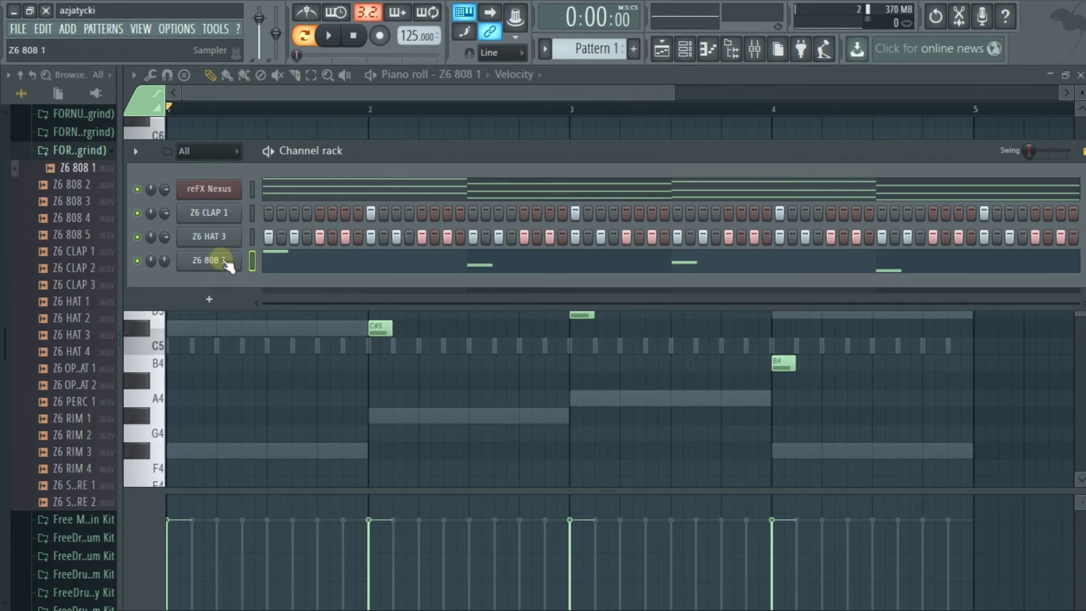
right_click(226, 262)
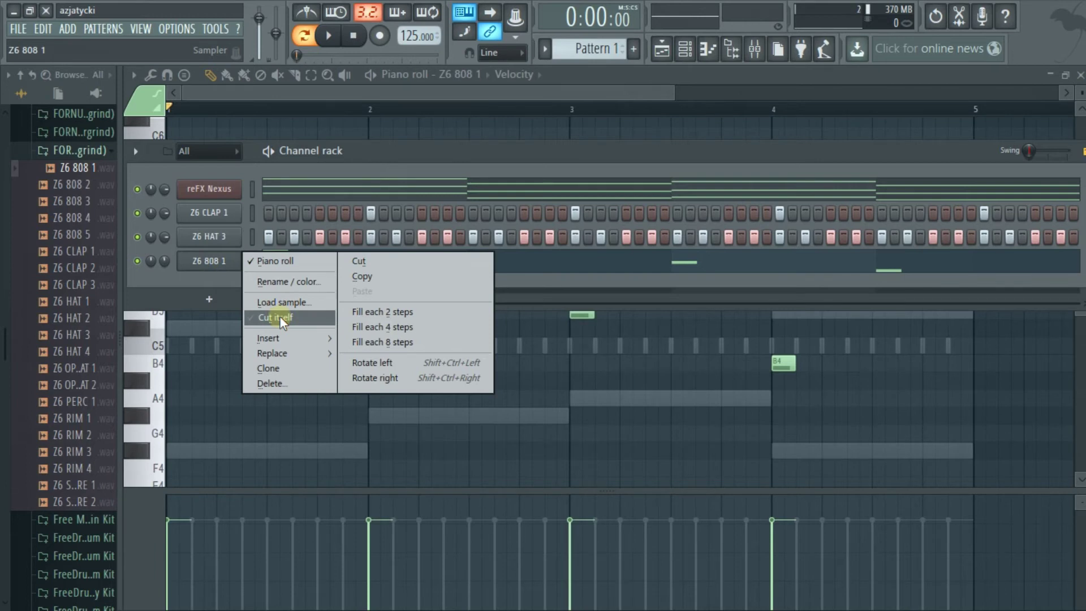
click(210, 332)
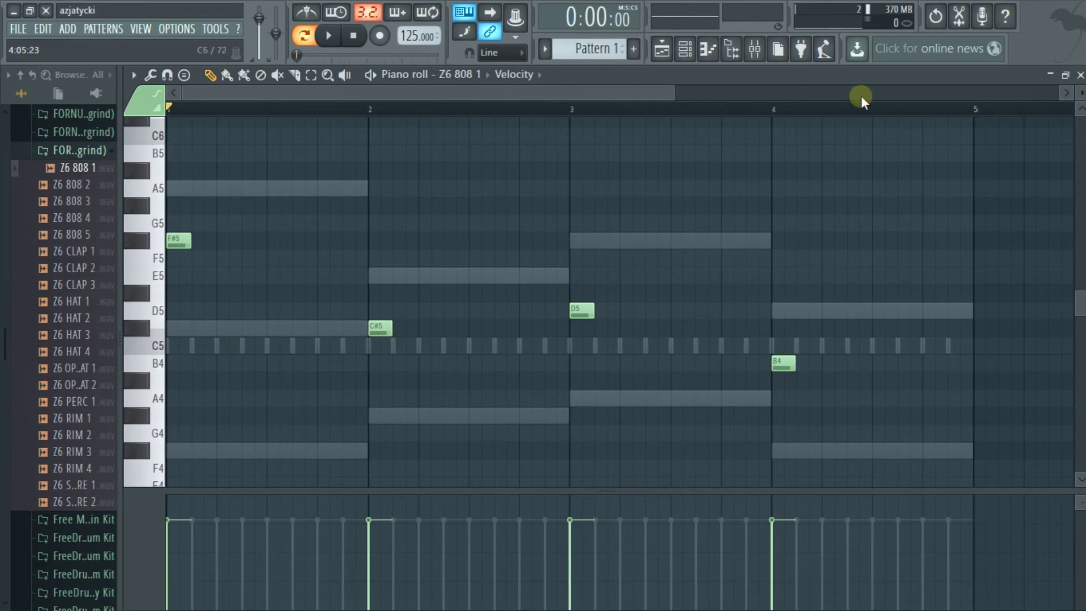
click(685, 49)
click(205, 269)
right_click(205, 268)
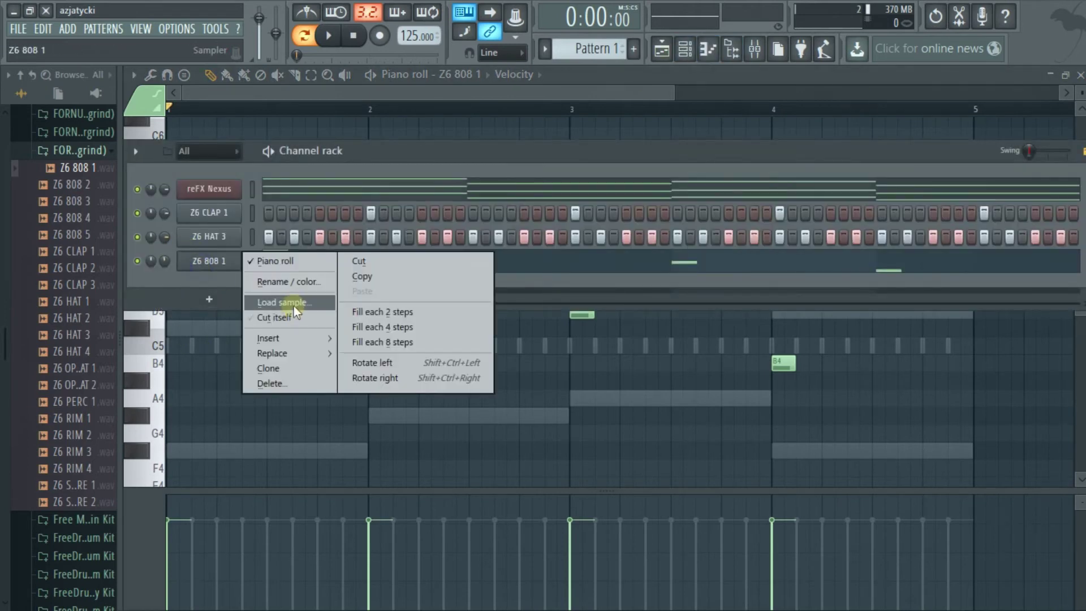
Add two-step 808 notes in bar 1, with F#5 on steps 5 and 9, D#5 on step 12 and C5 on step 15, and play the pattern
click(218, 328)
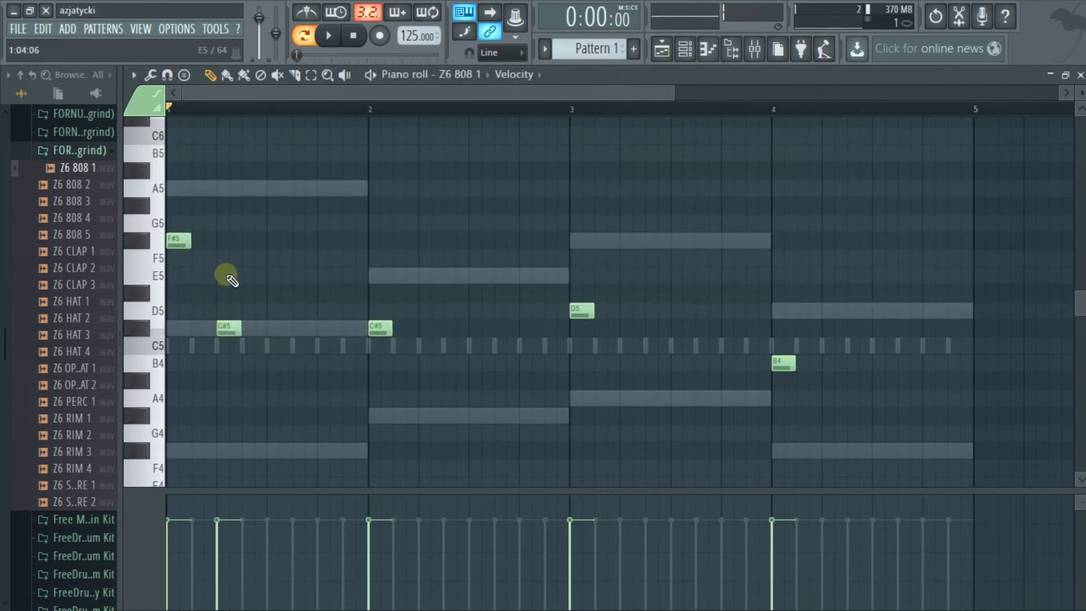
drag(225, 327, 225, 244)
click(270, 240)
click(315, 290)
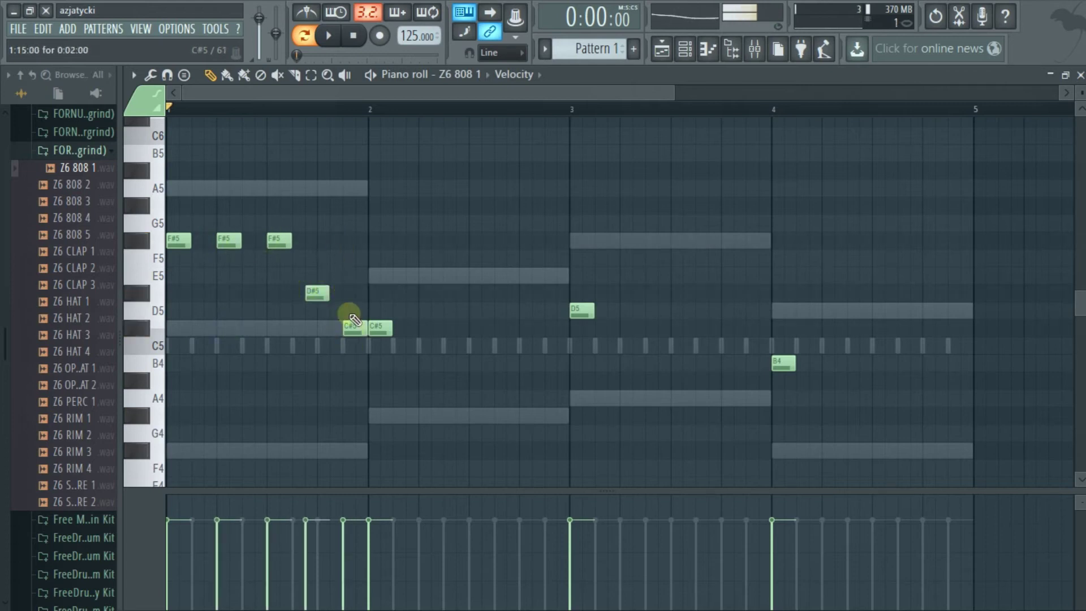
click(342, 346)
key(space)
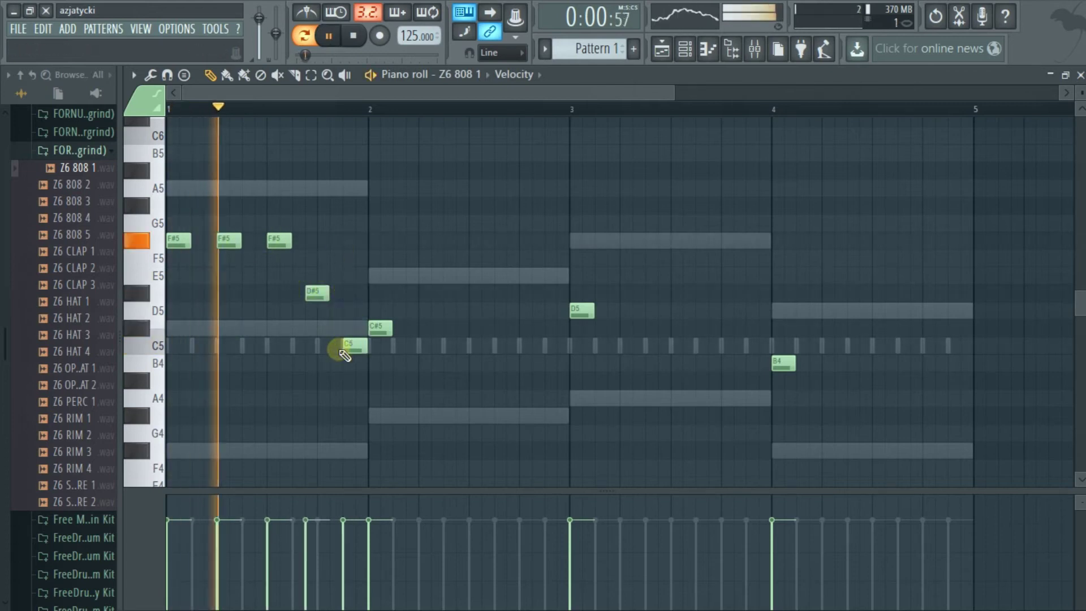
key(space)
Mute the reFX Nexus, clap and hat channels and play the 808 line alone
click(685, 49)
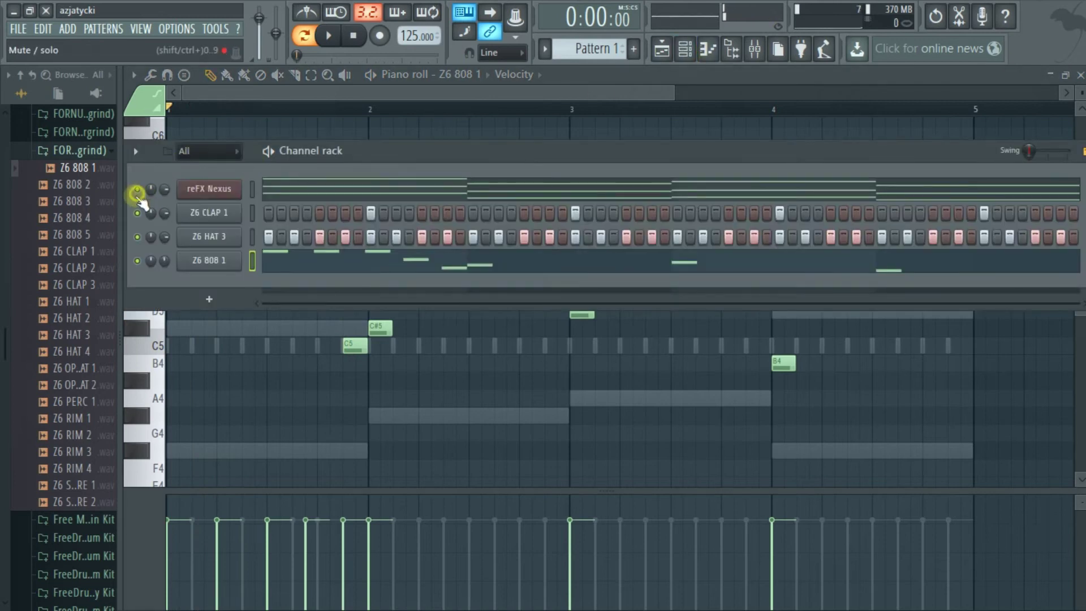
click(237, 347)
key(space)
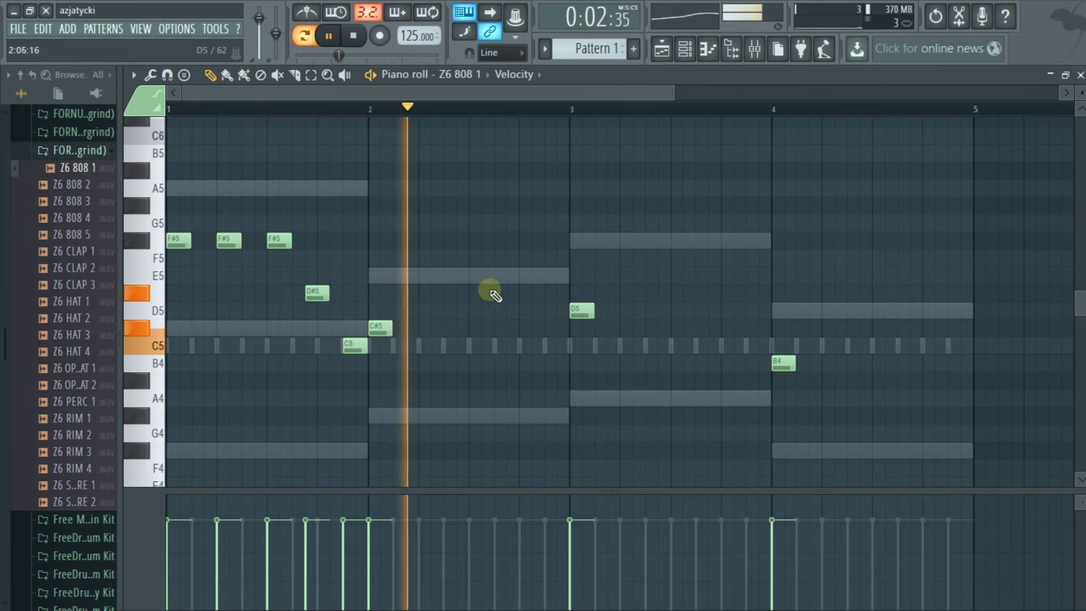
key(space)
Add E5 on step 7 and F#5 on step 14 of bar 1, plus F#5 on step 3 of bar 2, and play the 808
click(246, 275)
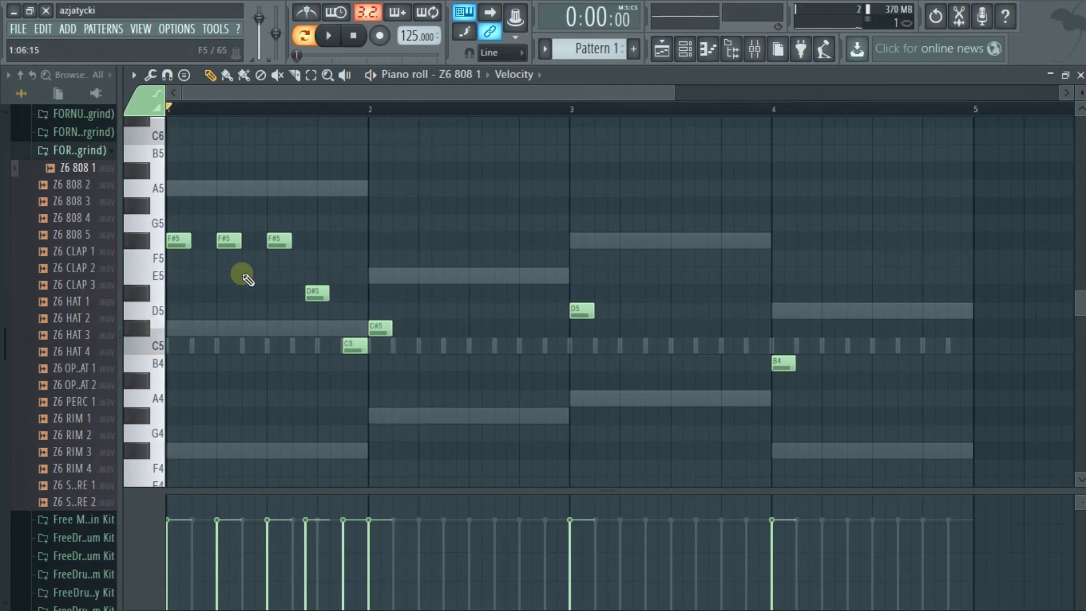
click(336, 240)
click(389, 242)
key(space)
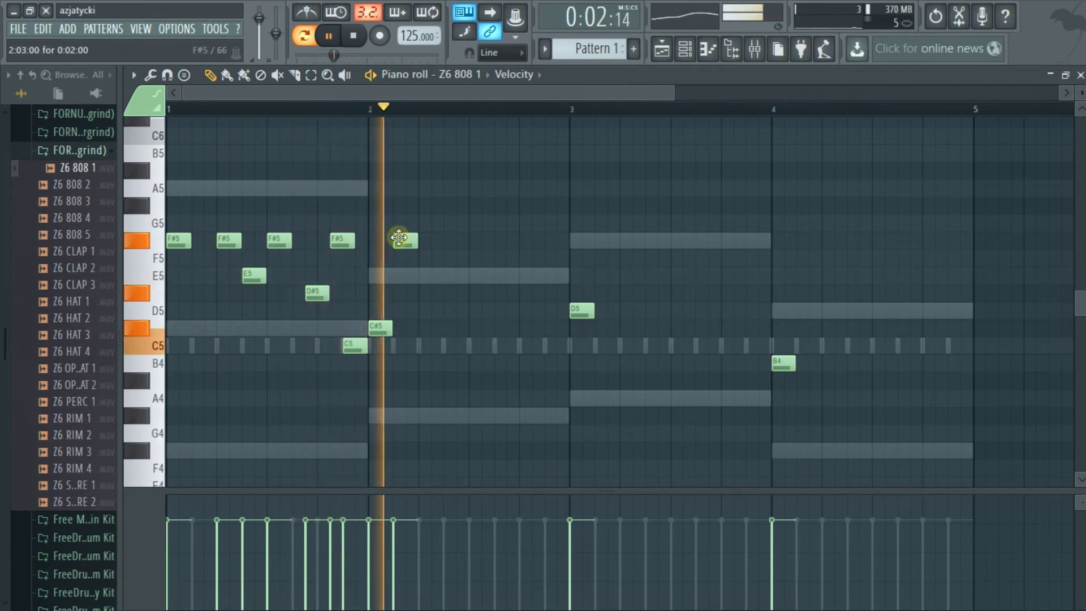
Stop playback and delete every 808 note except the first F#5 at the start of bar 1
right_click(402, 240)
right_click(342, 240)
right_click(253, 276)
right_click(229, 240)
right_click(280, 241)
key(space)
right_click(378, 328)
right_click(354, 346)
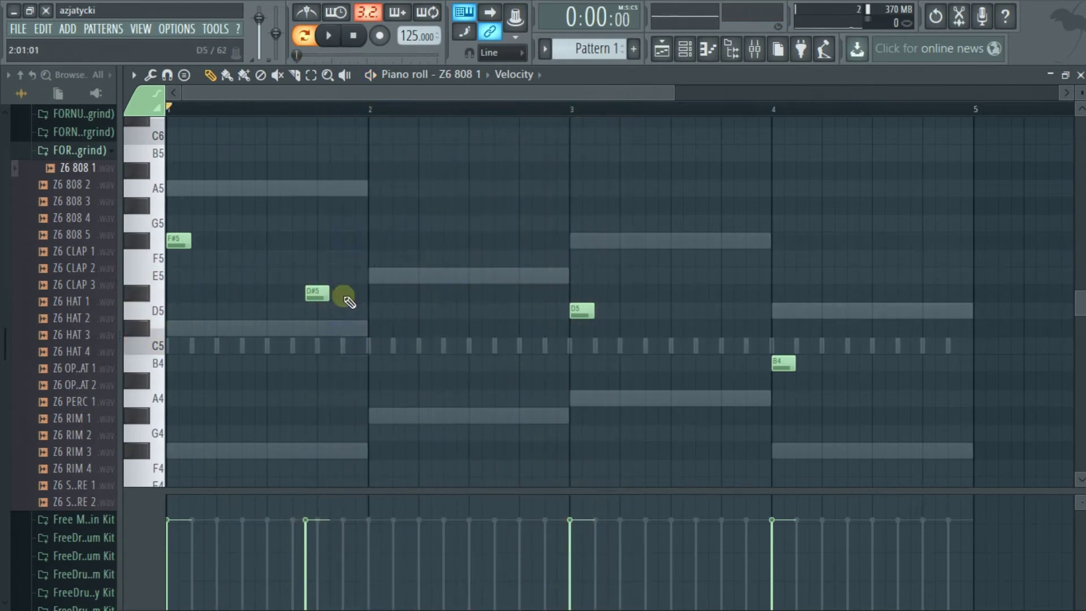
right_click(317, 293)
right_click(581, 310)
right_click(785, 363)
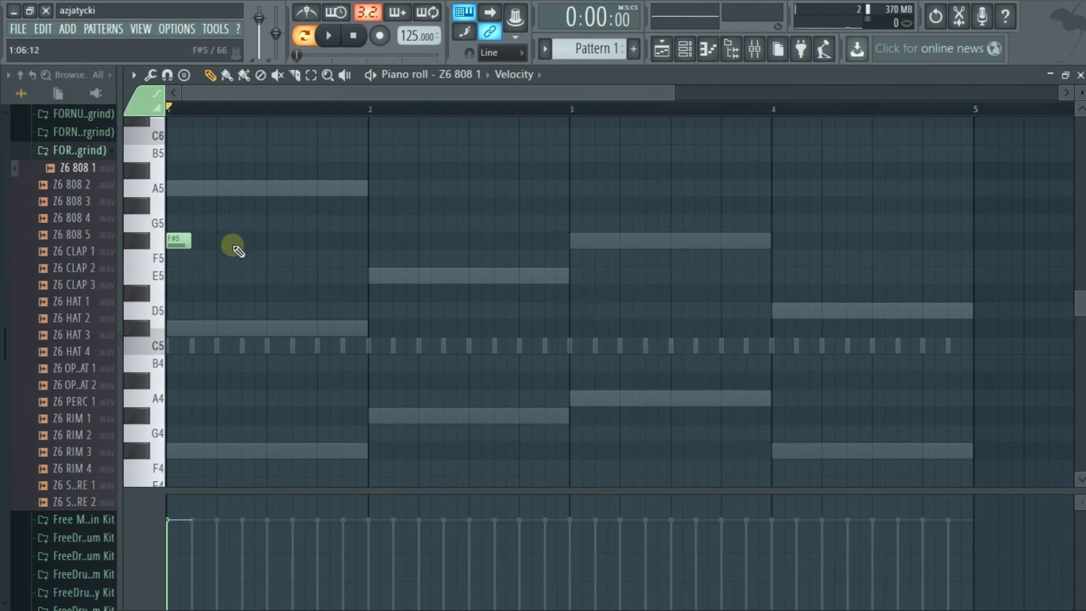
Enable Cut itself for the Z6 808 1 channel and return to its piano roll
click(685, 49)
right_click(240, 256)
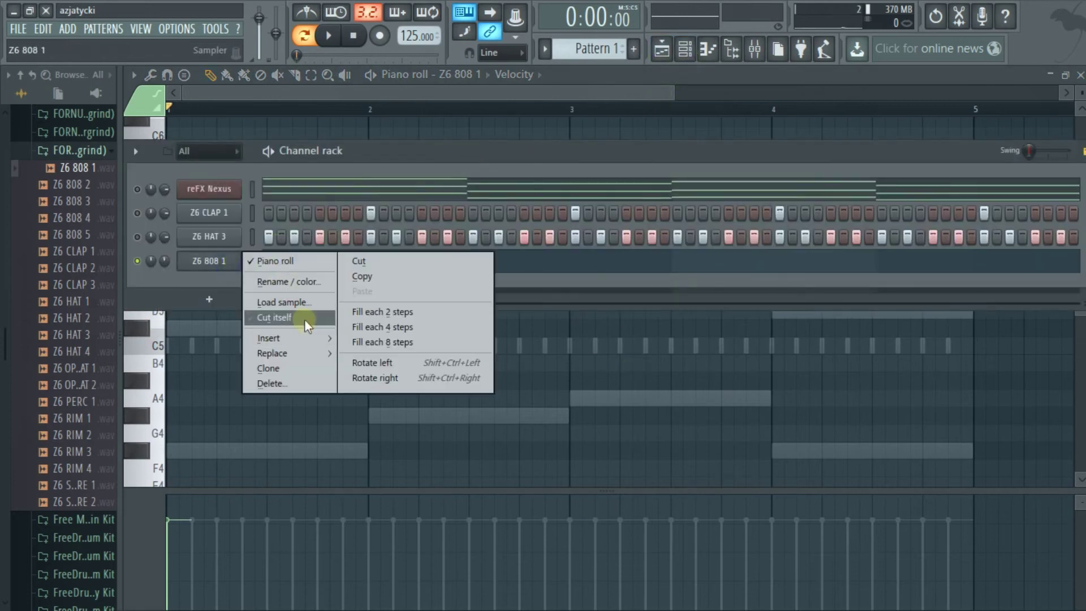
click(306, 320)
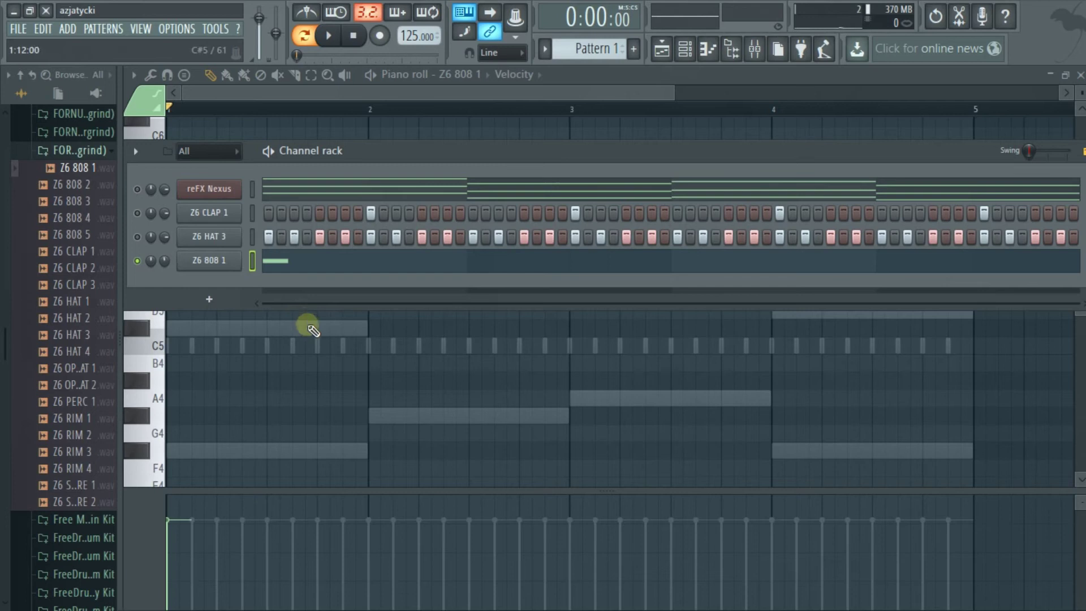
key(F6)
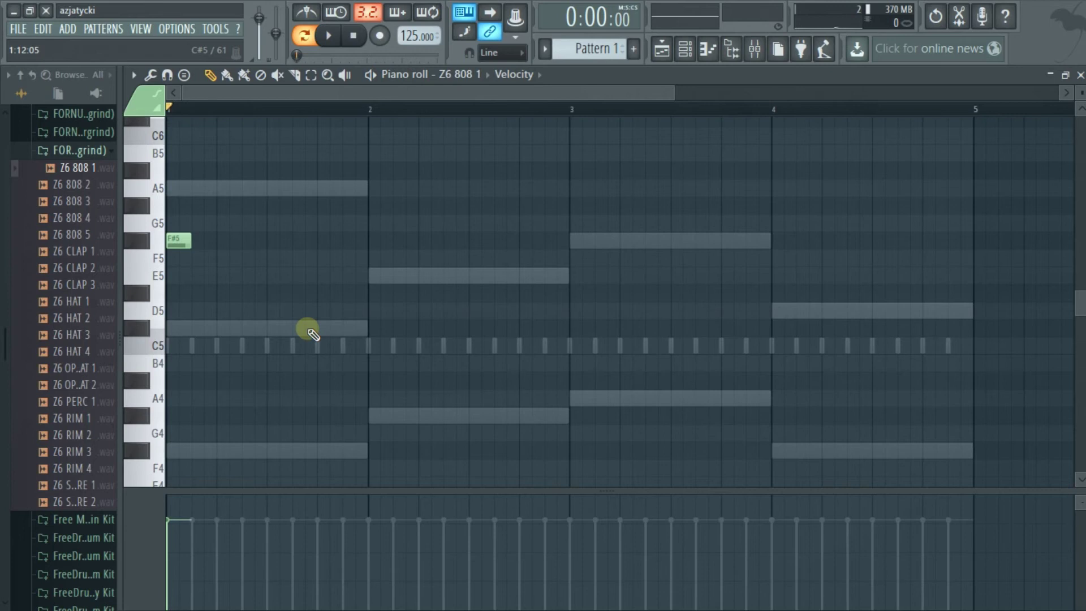
Add F#5 notes on steps 5, 7, 9 and 11 of bar 1 in the 808 piano roll
click(224, 240)
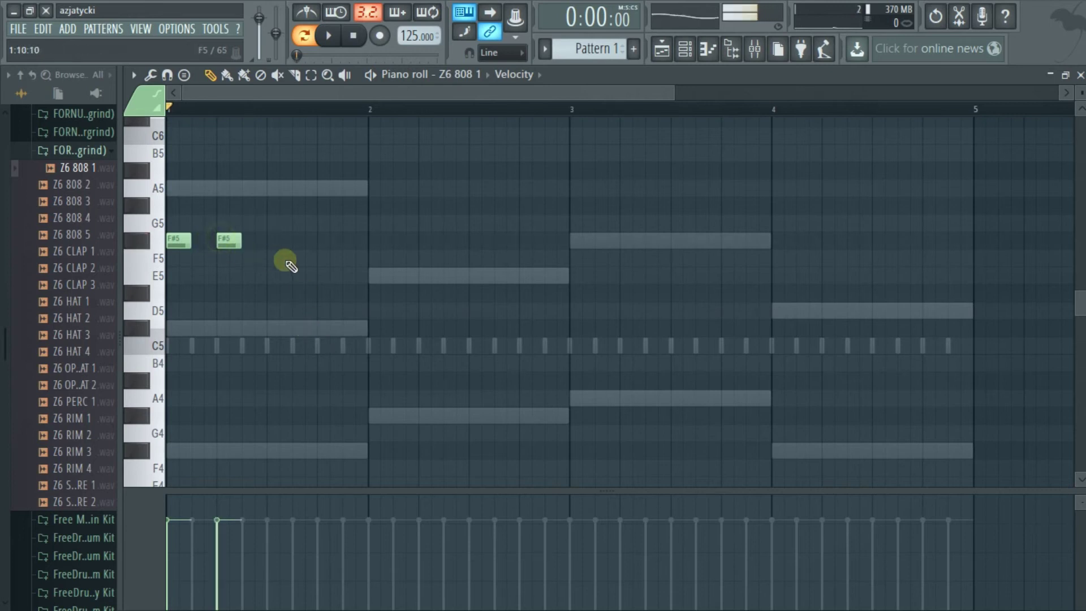
click(248, 240)
click(278, 240)
click(300, 240)
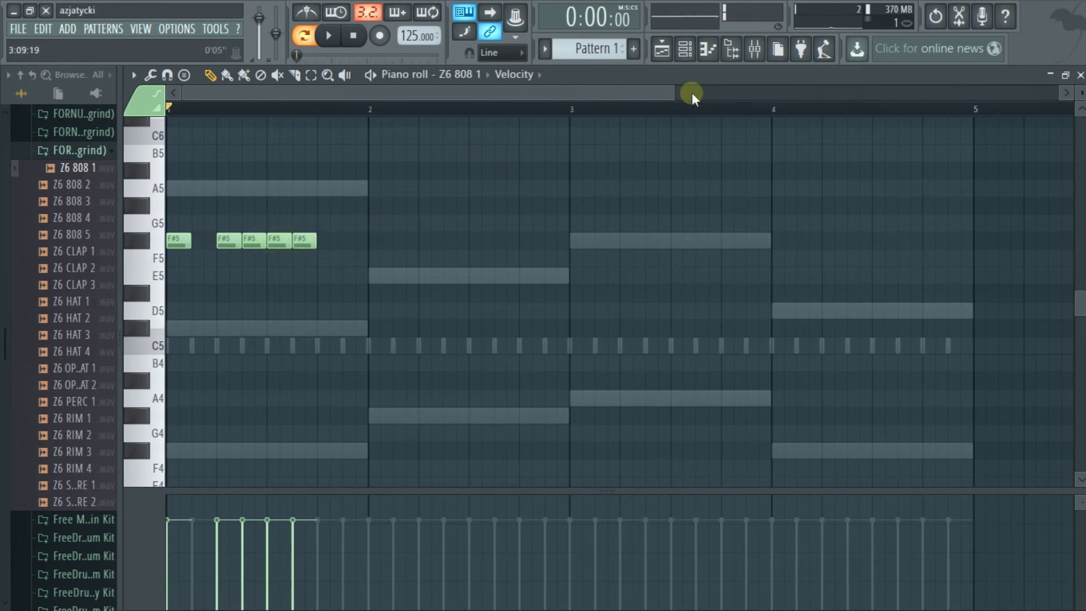
Disable Cut itself for the Z6 808 1 channel and play the 808 line from its piano roll
click(685, 49)
right_click(215, 260)
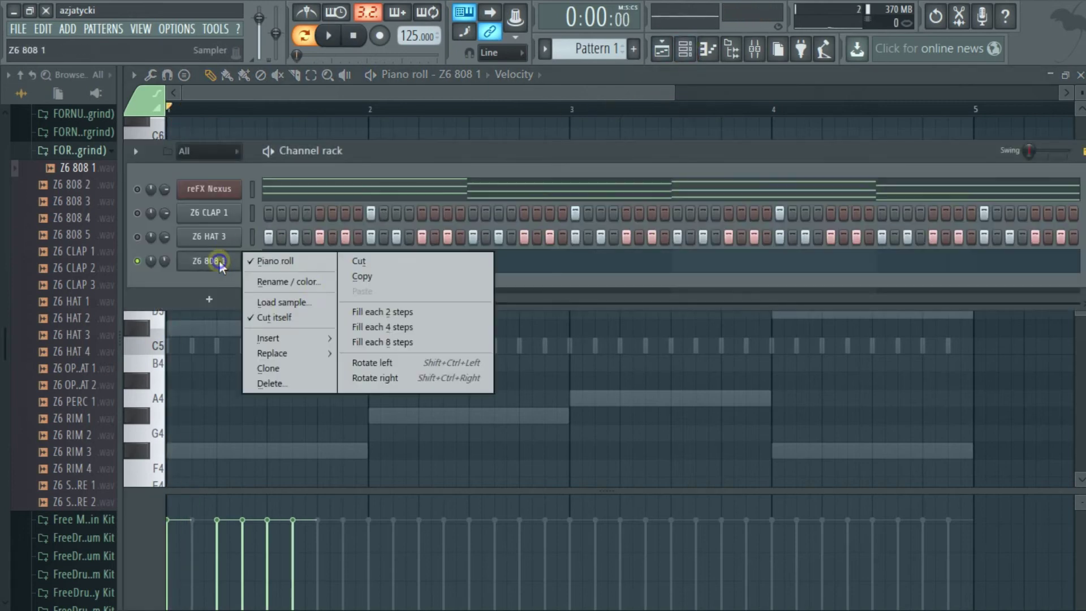
click(271, 316)
key(F6)
key(space)
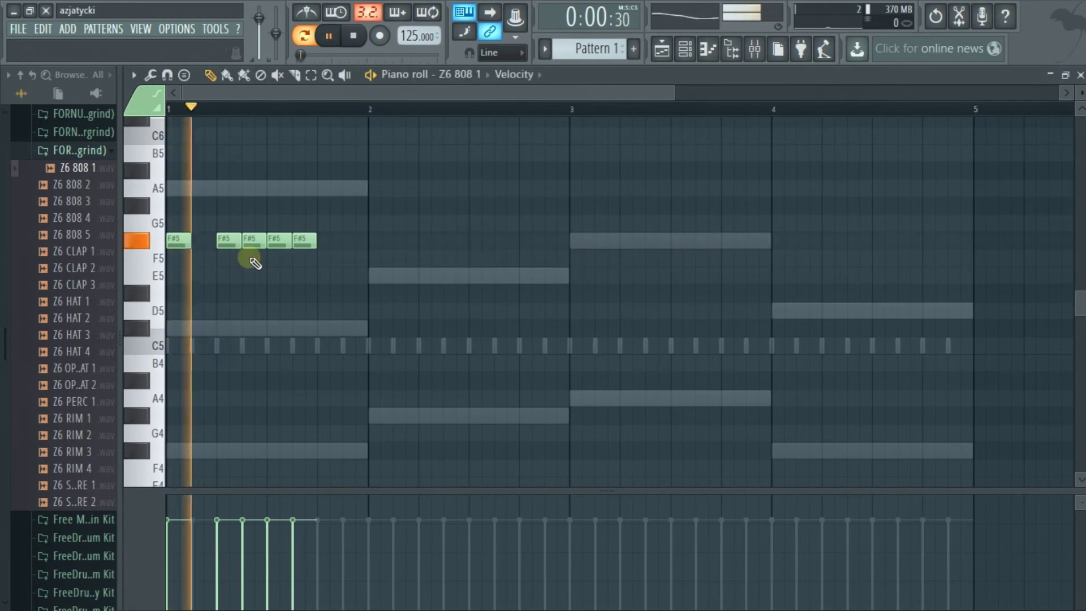
key(space)
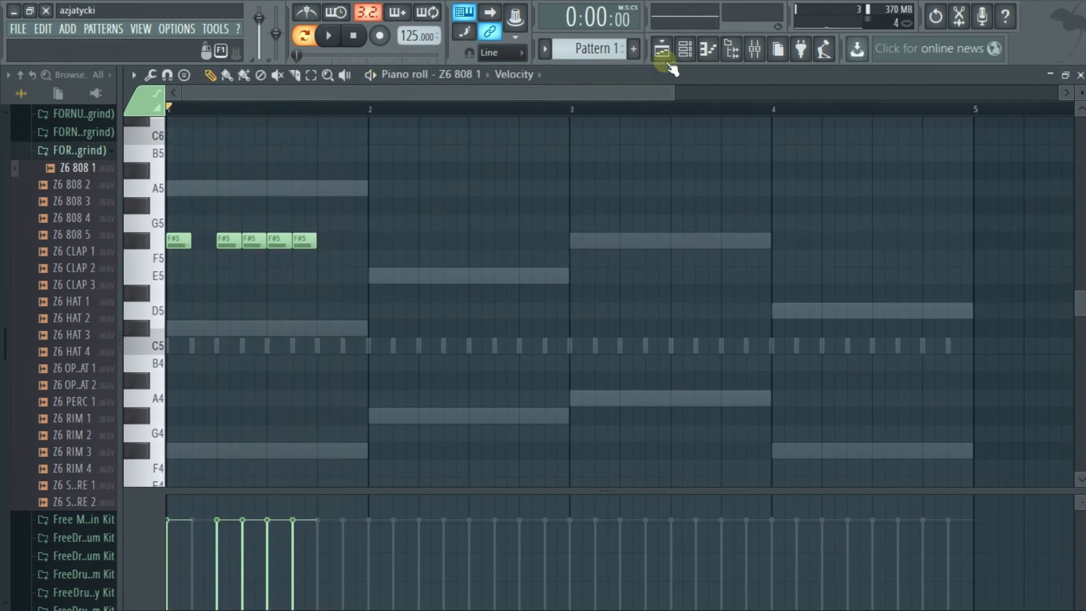
Turn Cut itself back on for the Z6 808 1 channel and play the 808 line again
click(685, 49)
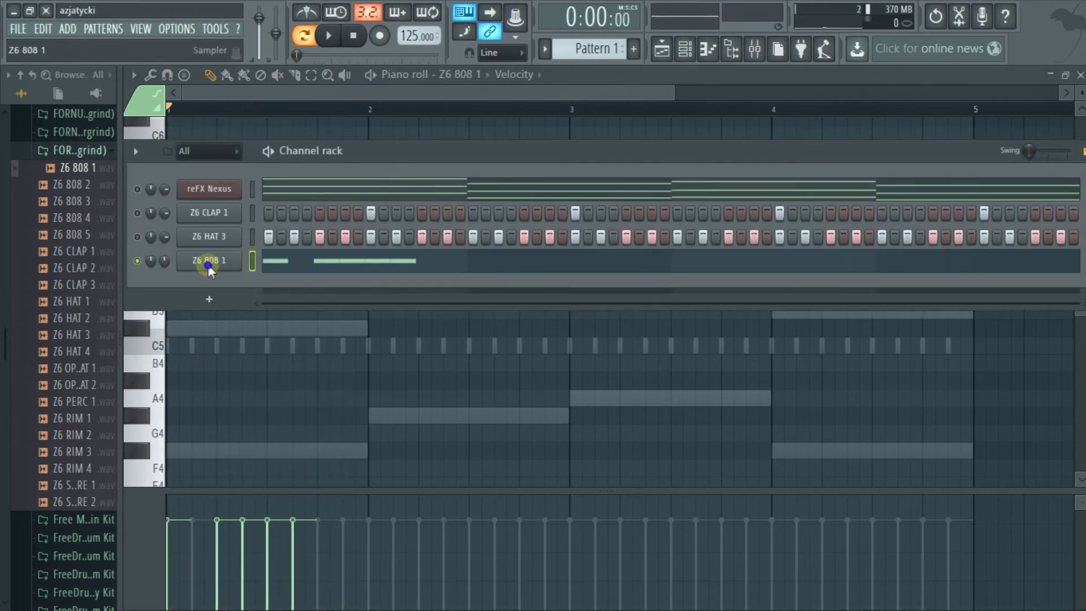
right_click(215, 272)
click(277, 316)
key(F6)
key(space)
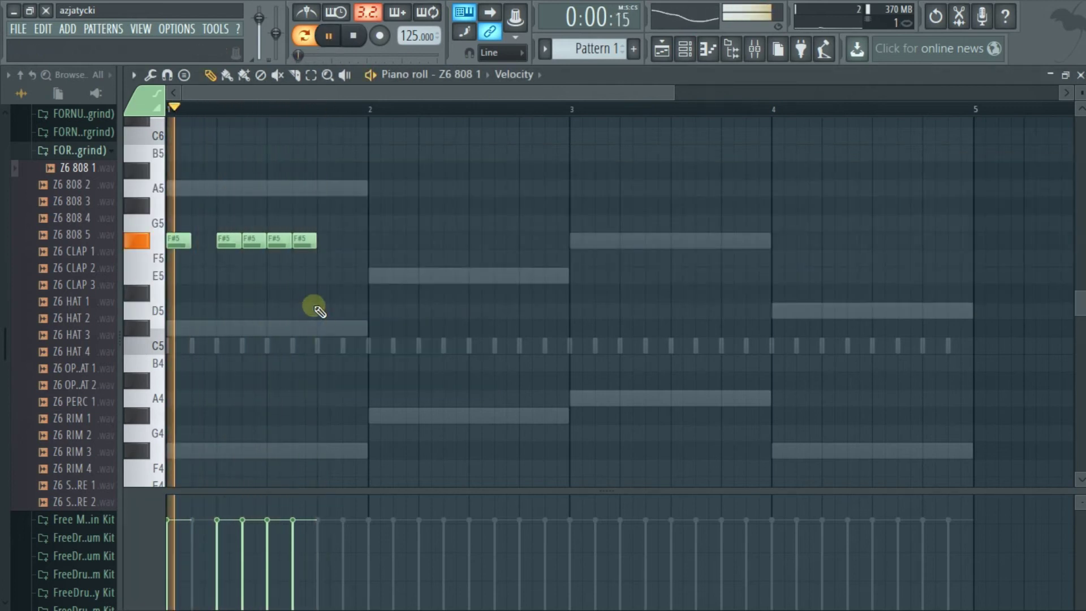
key(space)
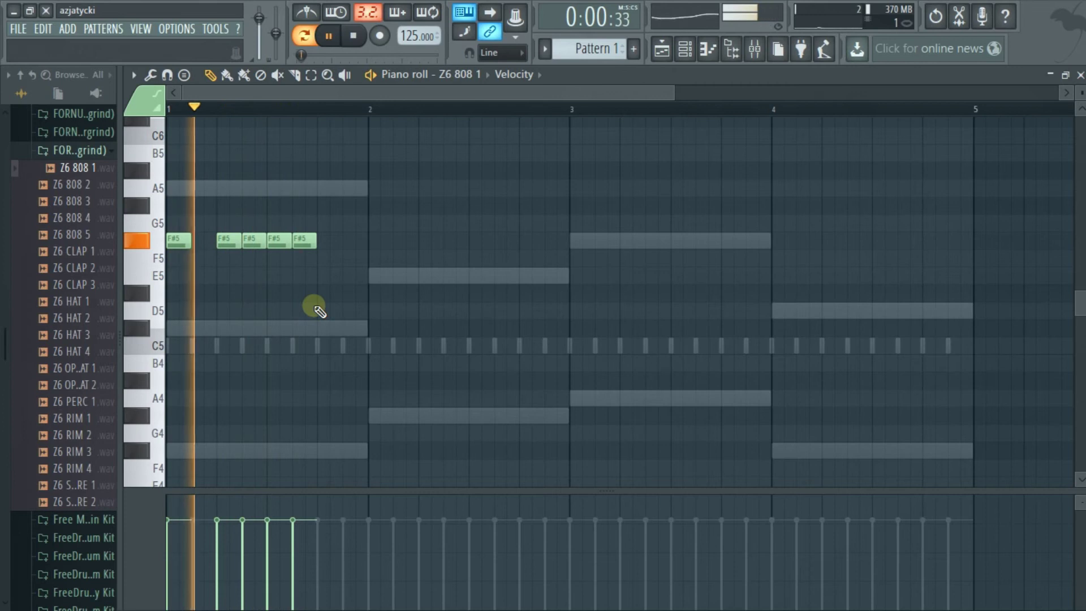
key(space)
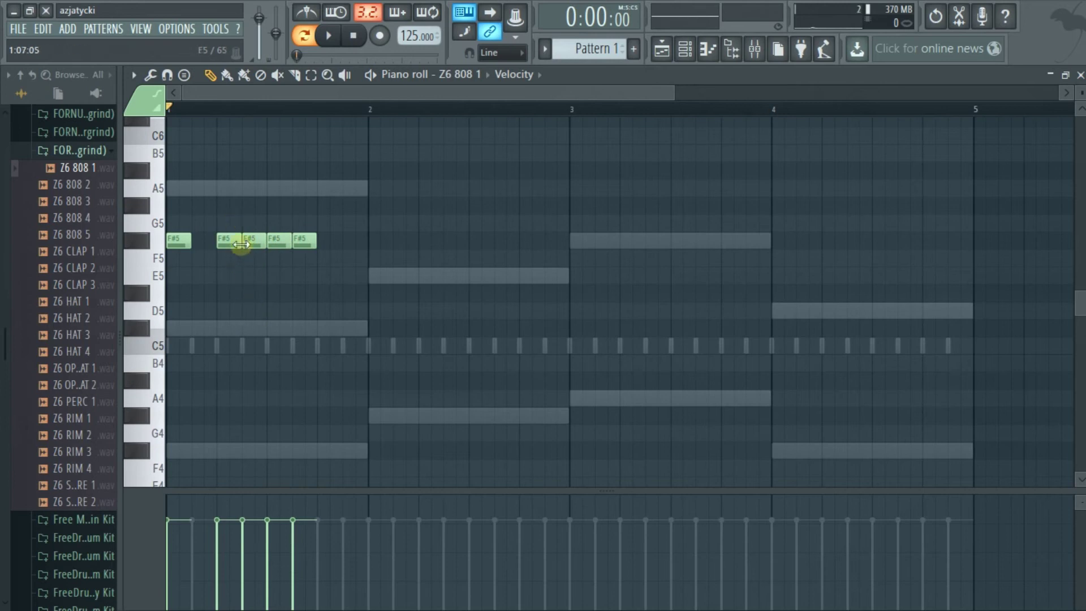
Replace every F#5 after the first in bar 1 with F#5 notes on steps 7 and 13
right_click(276, 243)
right_click(224, 247)
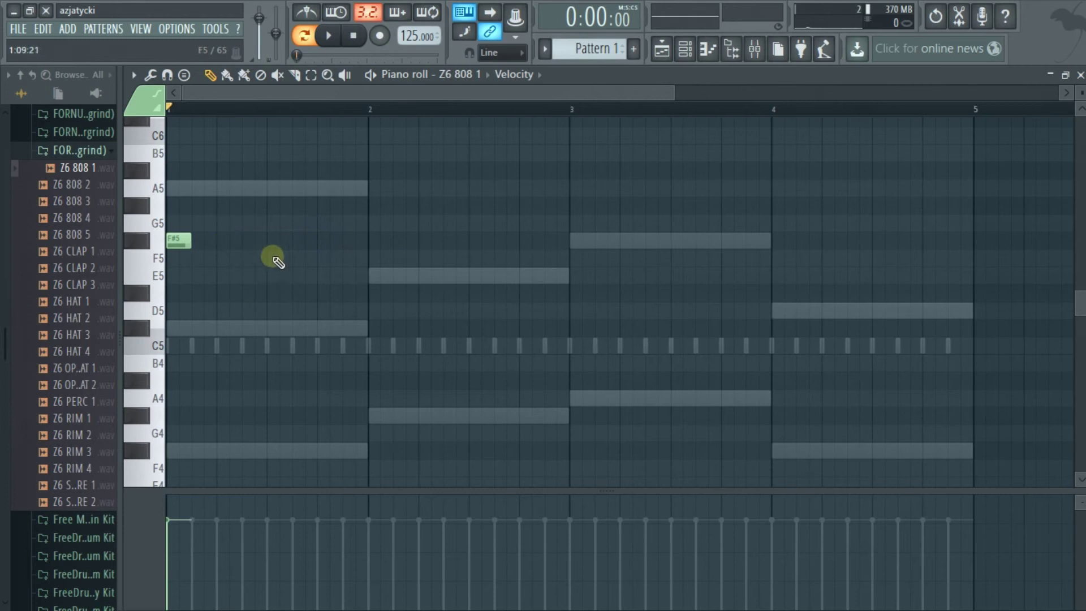
click(249, 242)
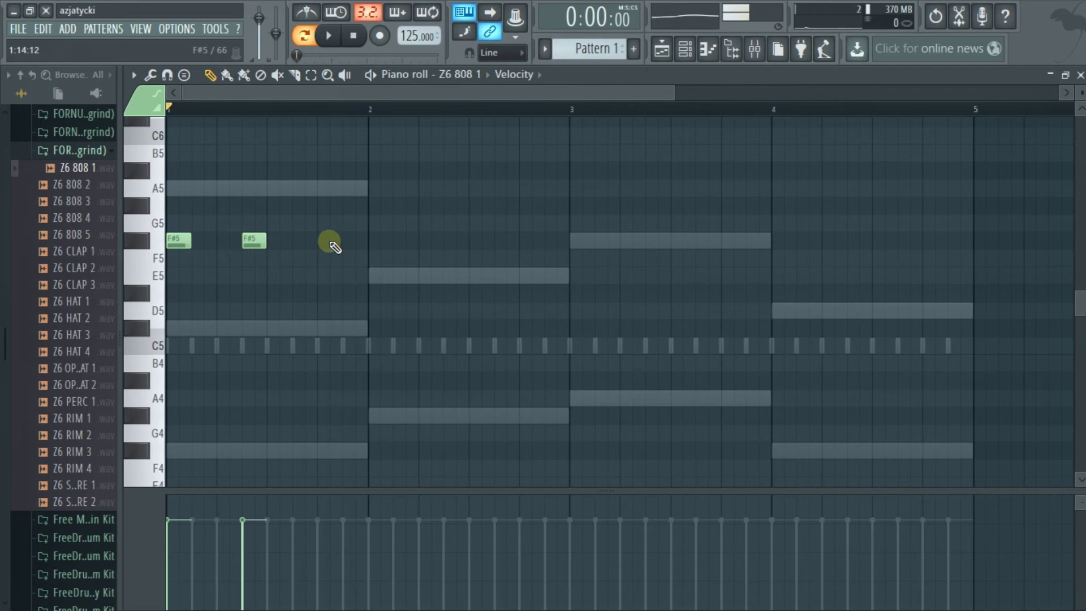
click(321, 240)
Place a C#5 808 note on step 5 of bar 2, leaving the bar's first step empty
scroll(373, 336, down, 2)
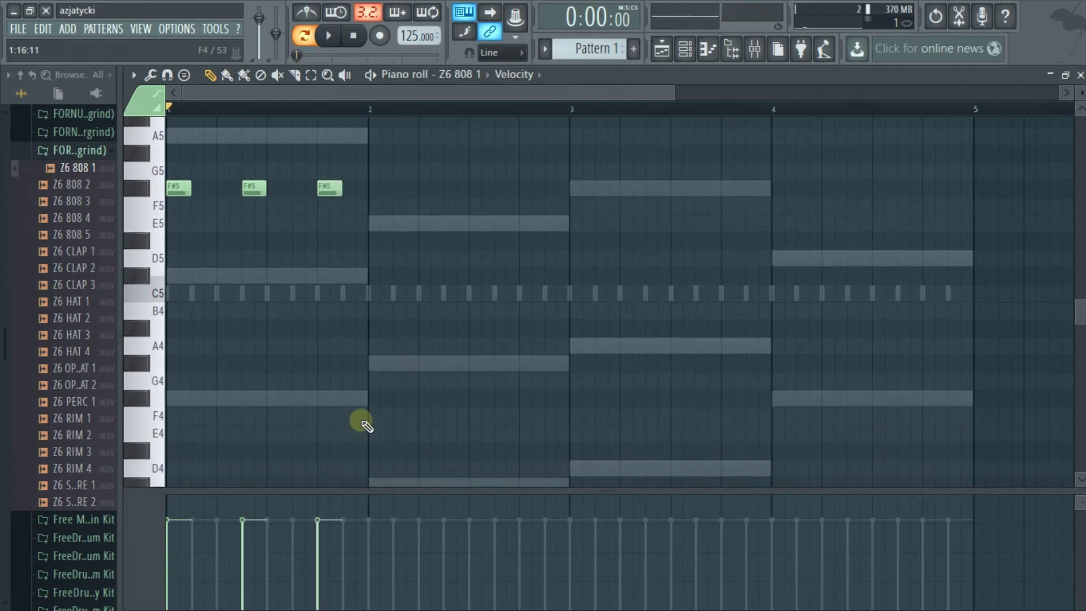
scroll(358, 422, down, 2)
scroll(375, 385, up, 4)
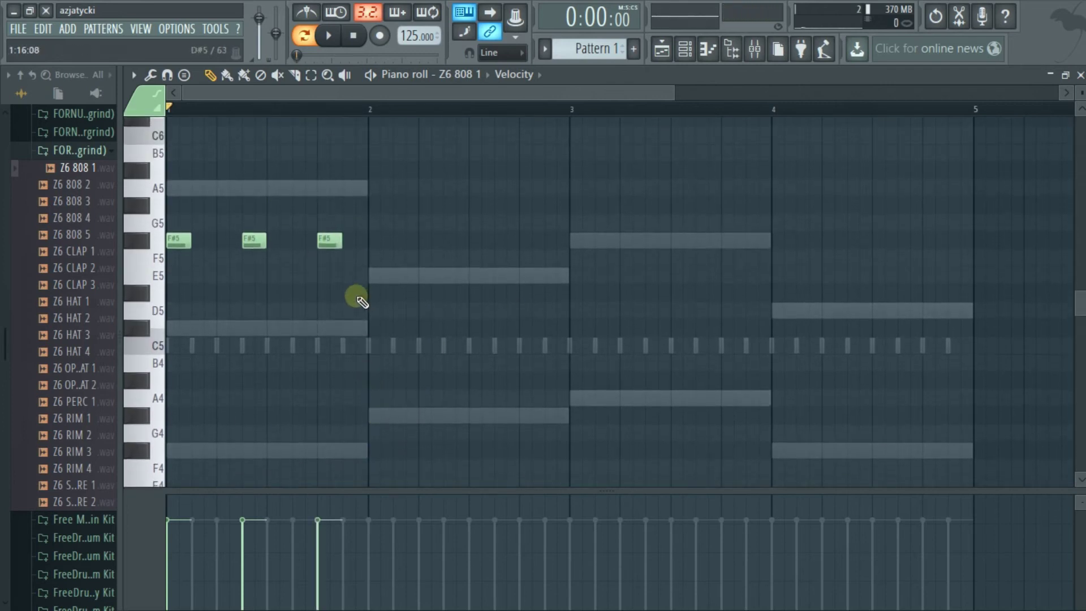
click(370, 328)
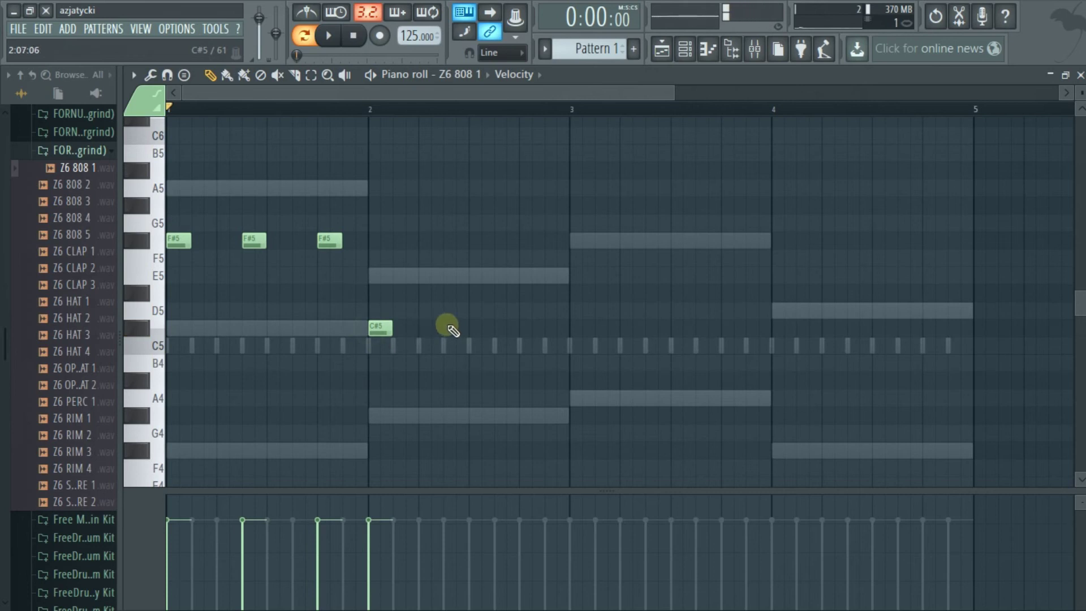
right_click(373, 330)
click(418, 325)
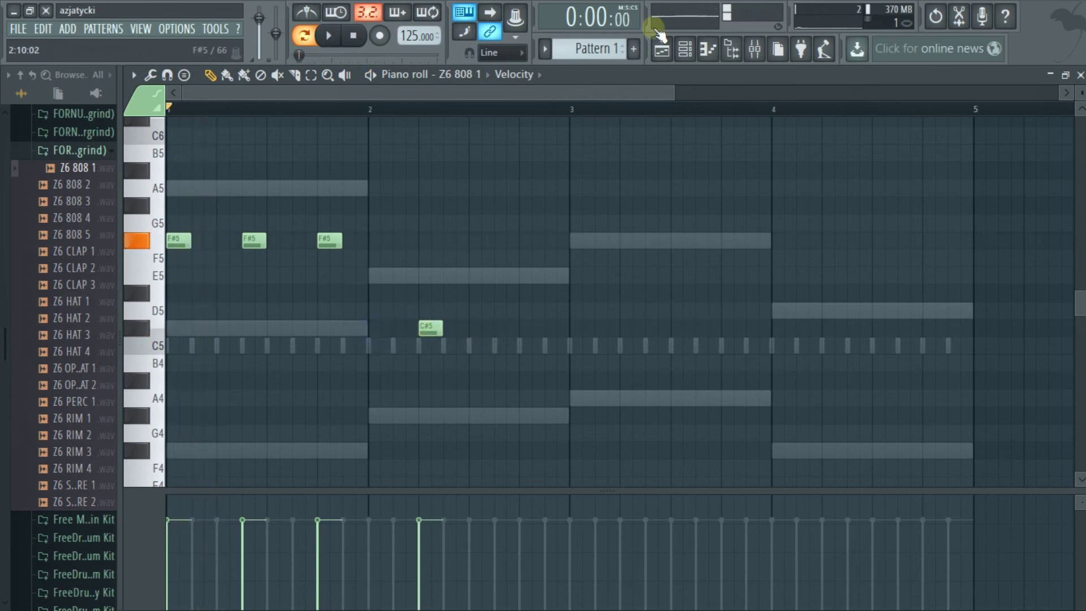
Unmute the reFX Nexus, clap and hat channels and play the pattern with the 808 piano roll in view
click(685, 49)
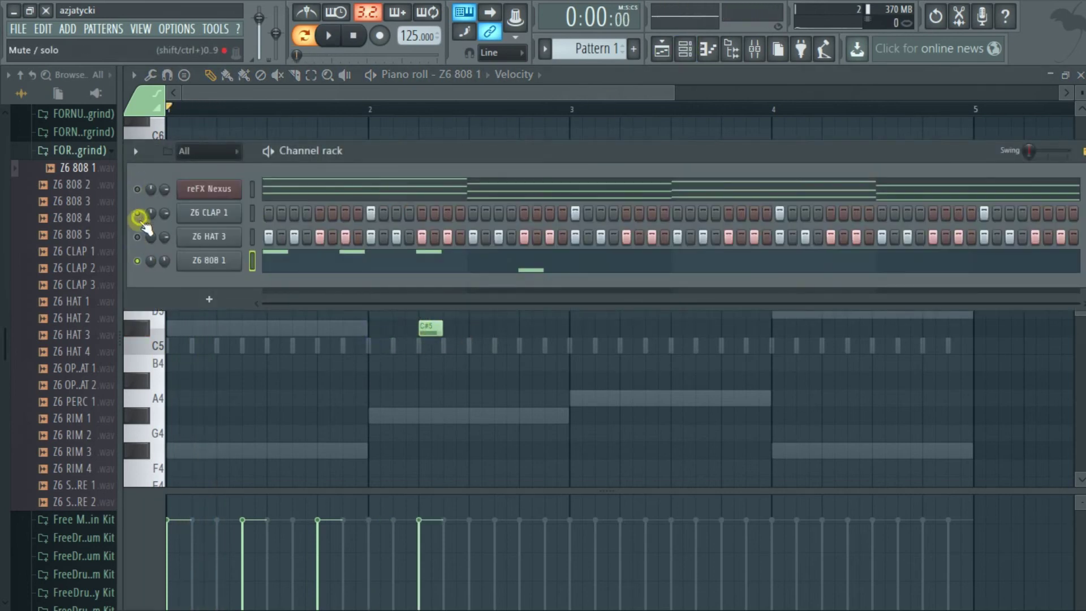
key(space)
right_click(430, 396)
key(space)
click(685, 49)
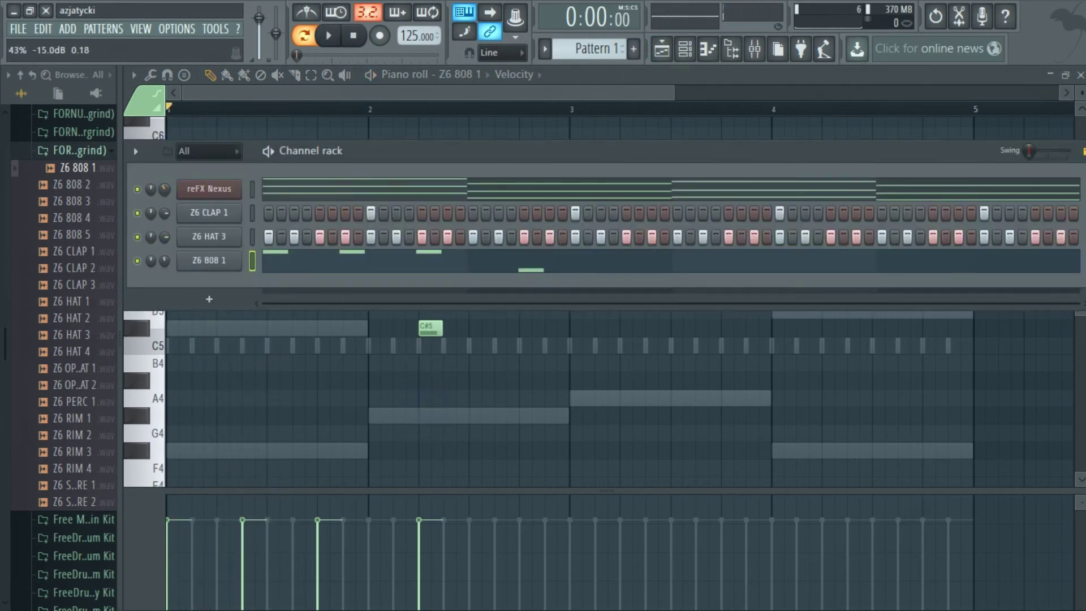
key(space)
right_click(300, 364)
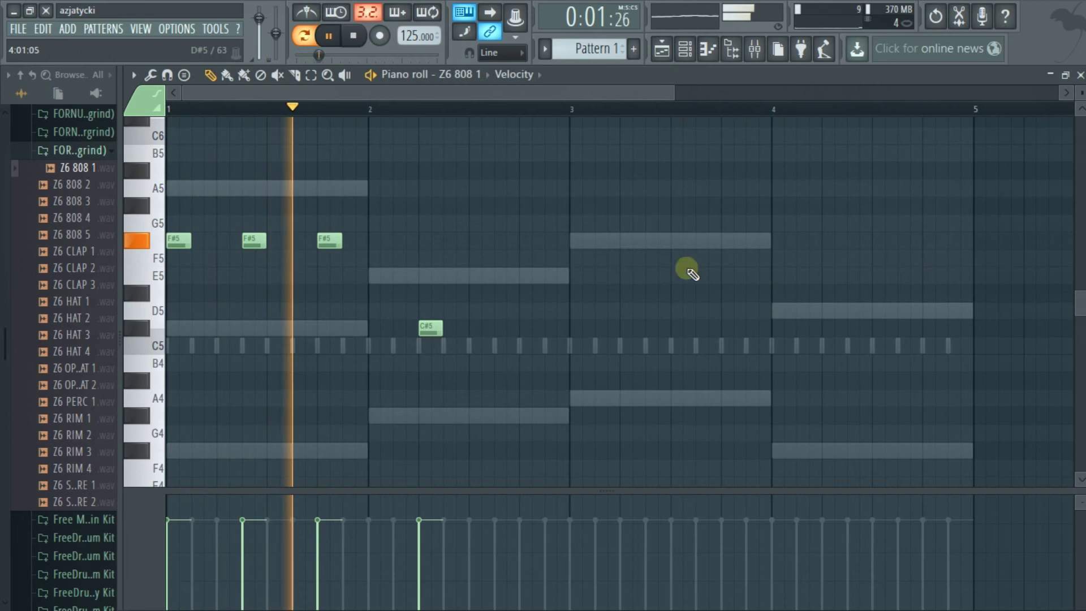
Add C#5 on step 11 of bar 2, stop playback, and add D5 on steps 1, 7 and 13 of bar 3
click(504, 328)
key(space)
scroll(577, 370, down, 1)
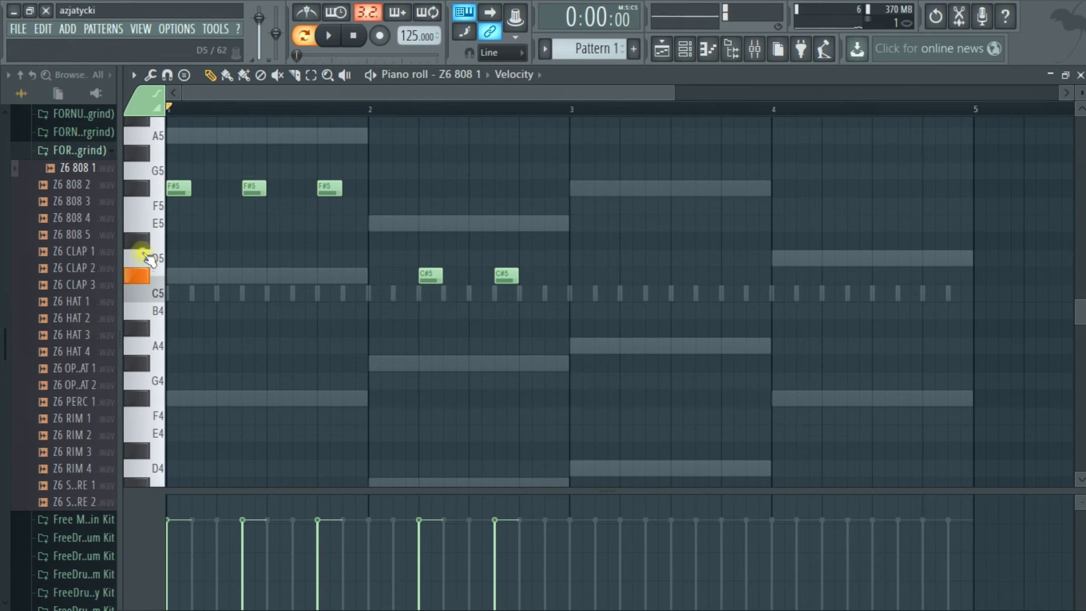
click(573, 259)
click(657, 259)
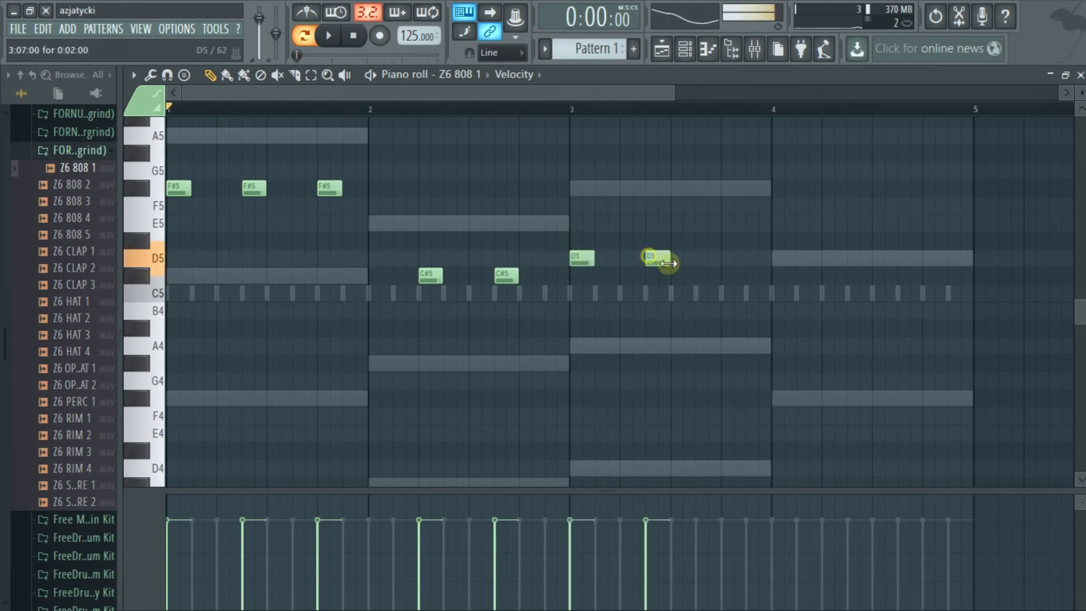
click(725, 260)
Add B4 808 notes on steps 5 and 11 of bar 4 and play the whole pattern
click(779, 319)
right_click(792, 310)
click(828, 311)
click(898, 312)
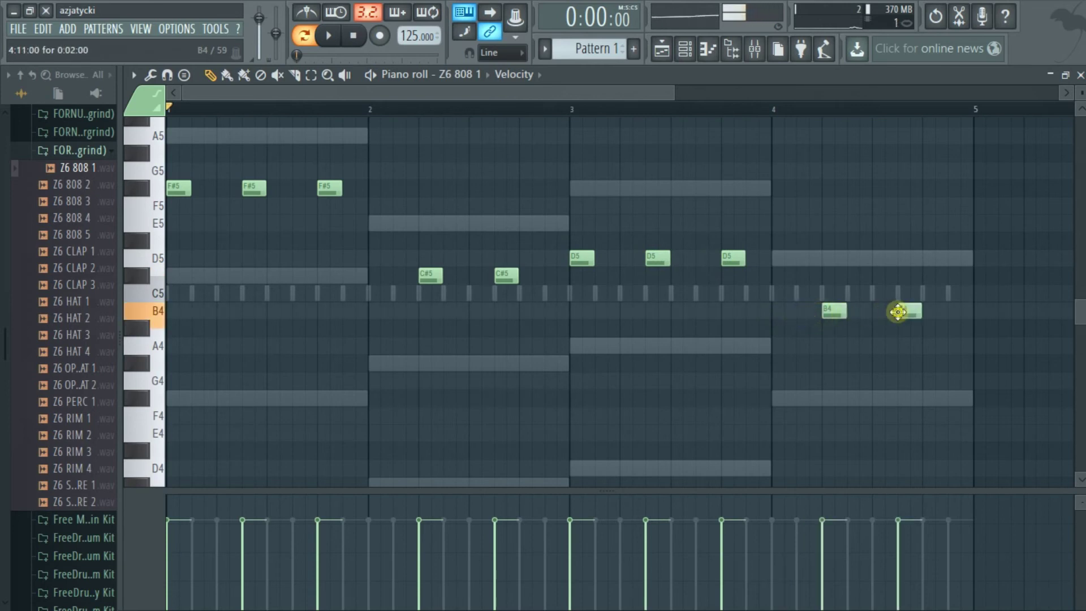
key(space)
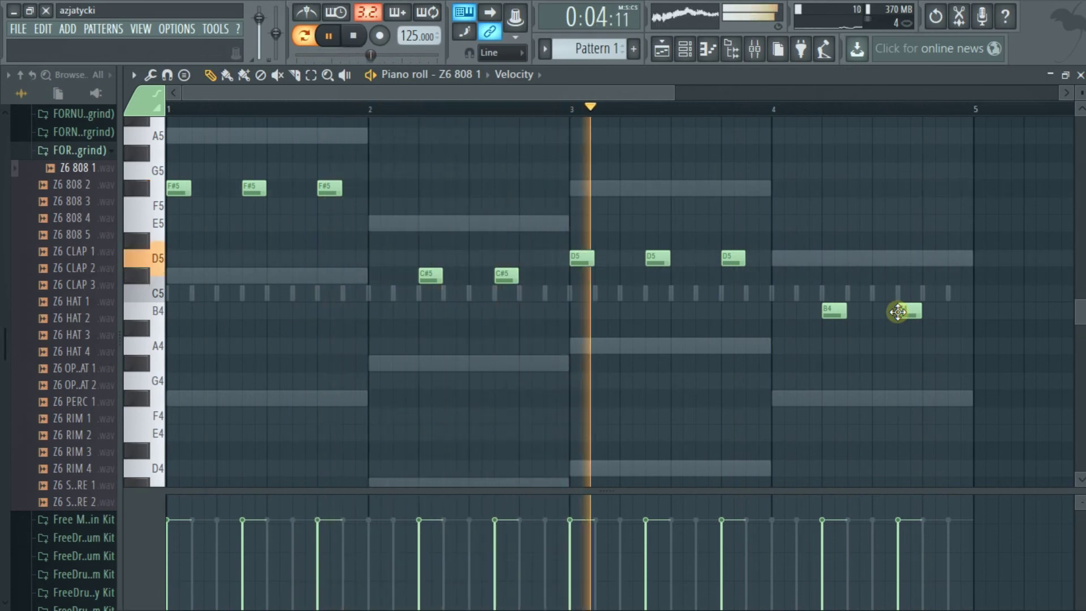
key(space)
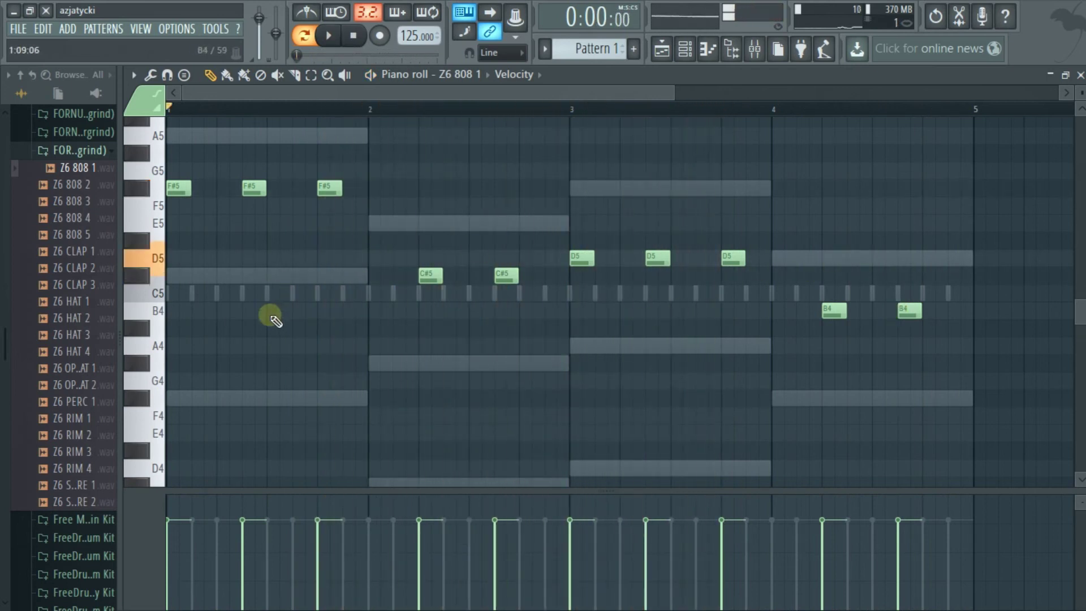
scroll(235, 368, down, 2)
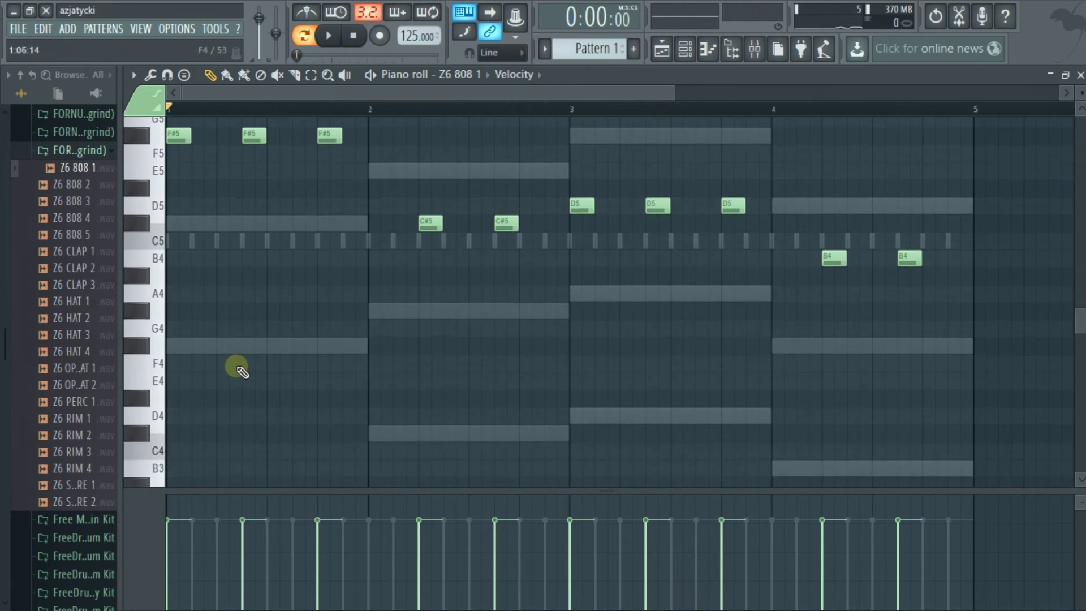
scroll(237, 368, up, 2)
scroll(242, 371, up, 1)
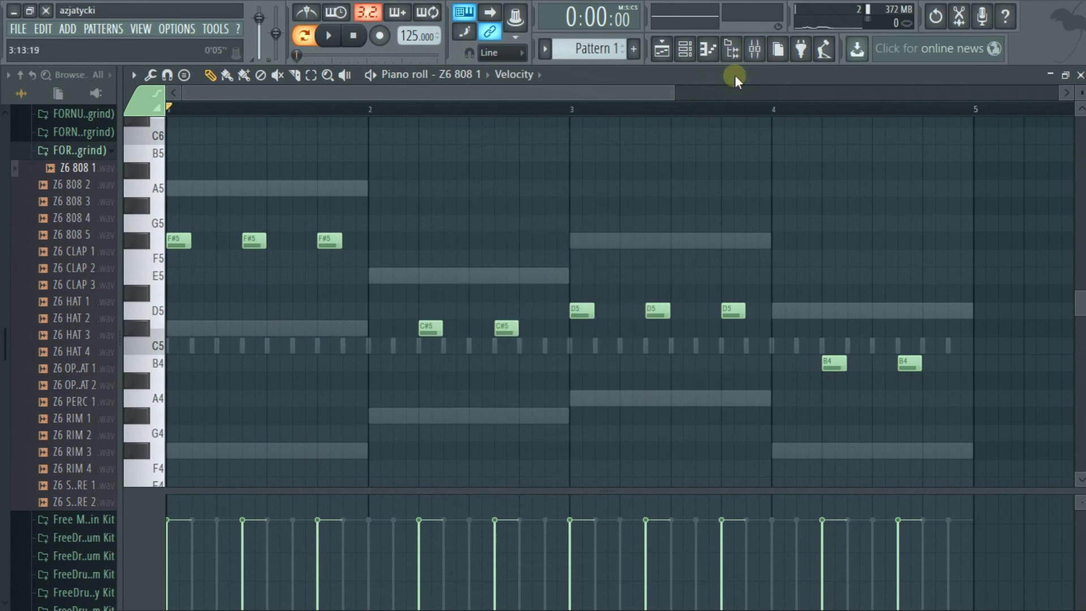
Route all four rack channels to consecutive mixer tracks starting at Insert 1 and review them in the channel rack
click(684, 51)
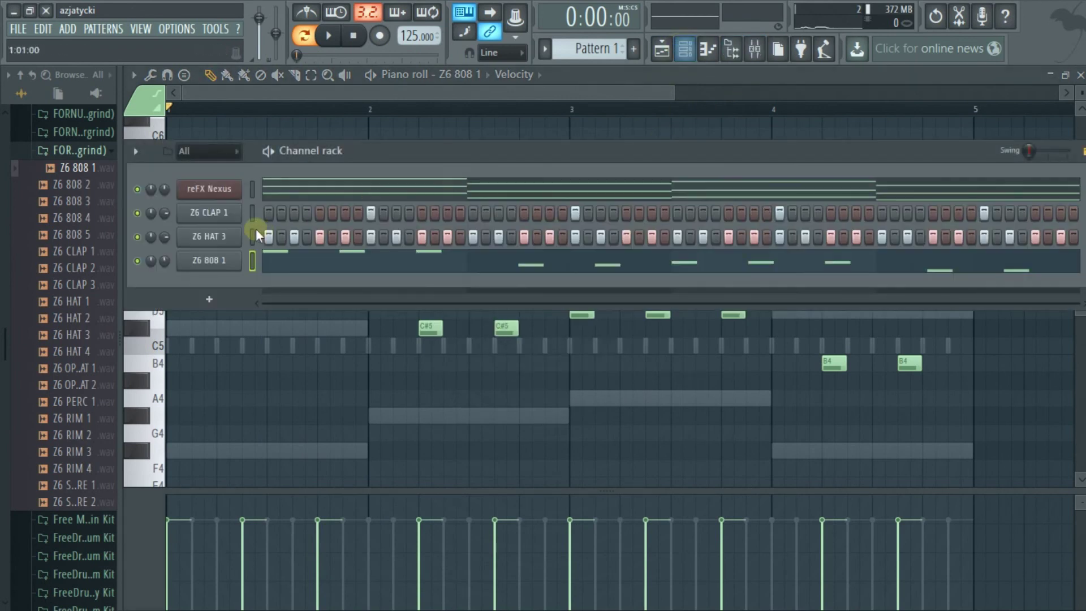
click(754, 50)
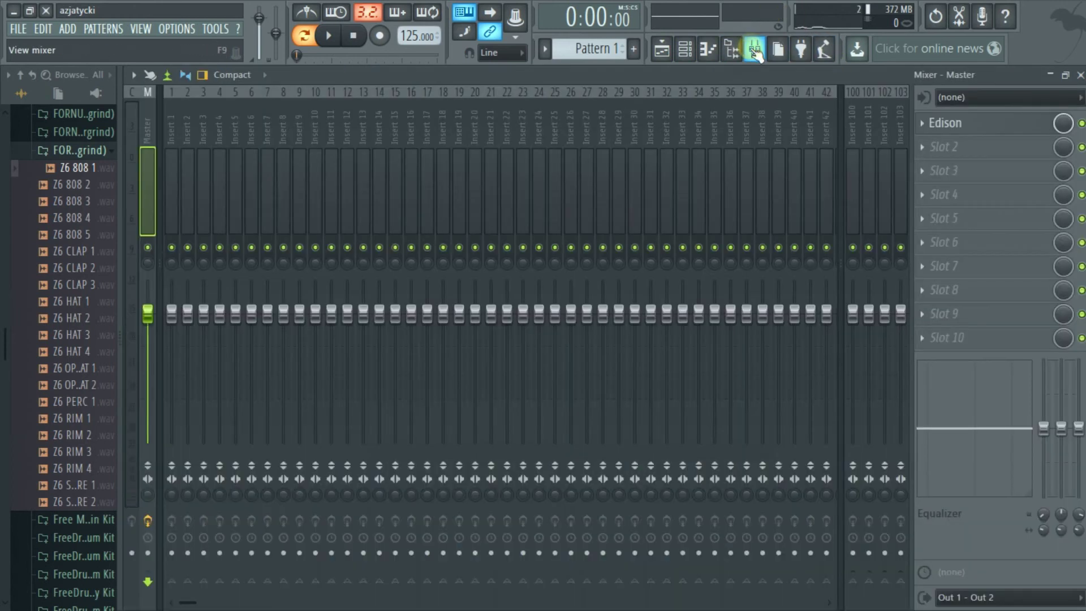
click(181, 147)
click(175, 141)
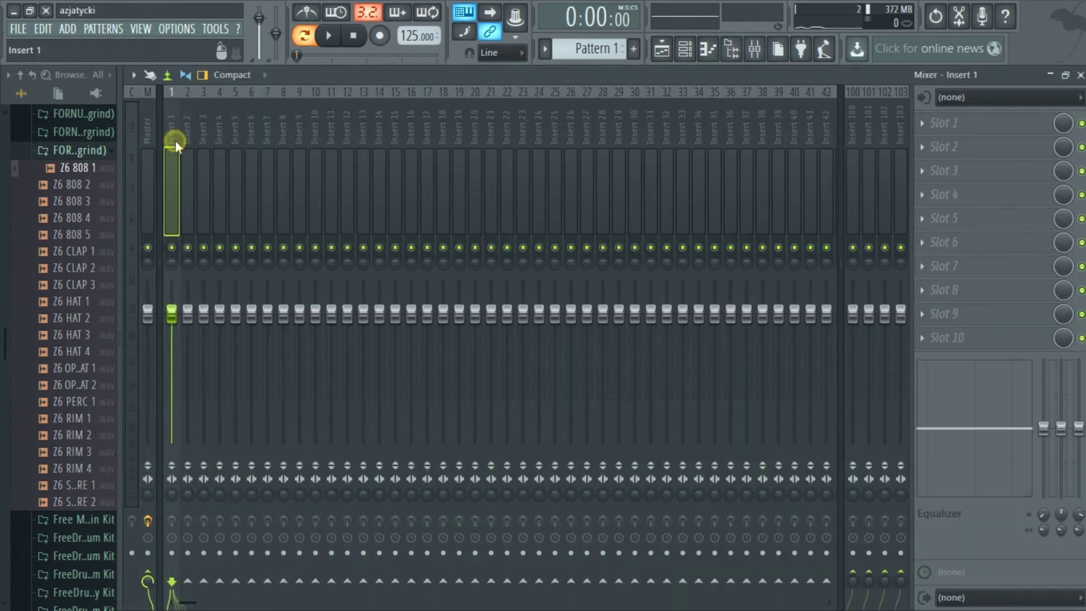
key(shift+ctrl+l)
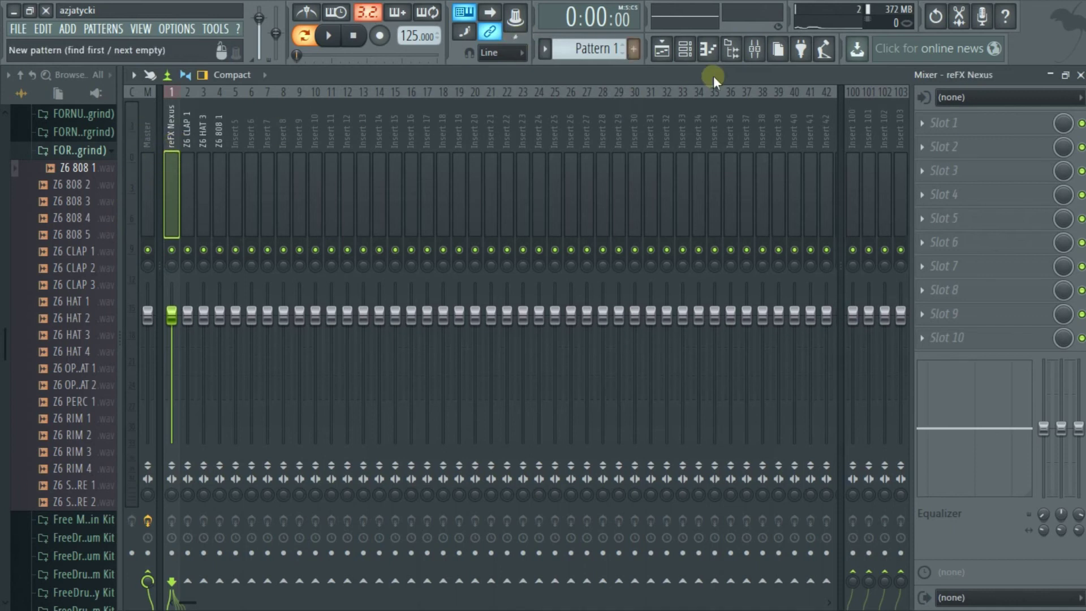
click(685, 49)
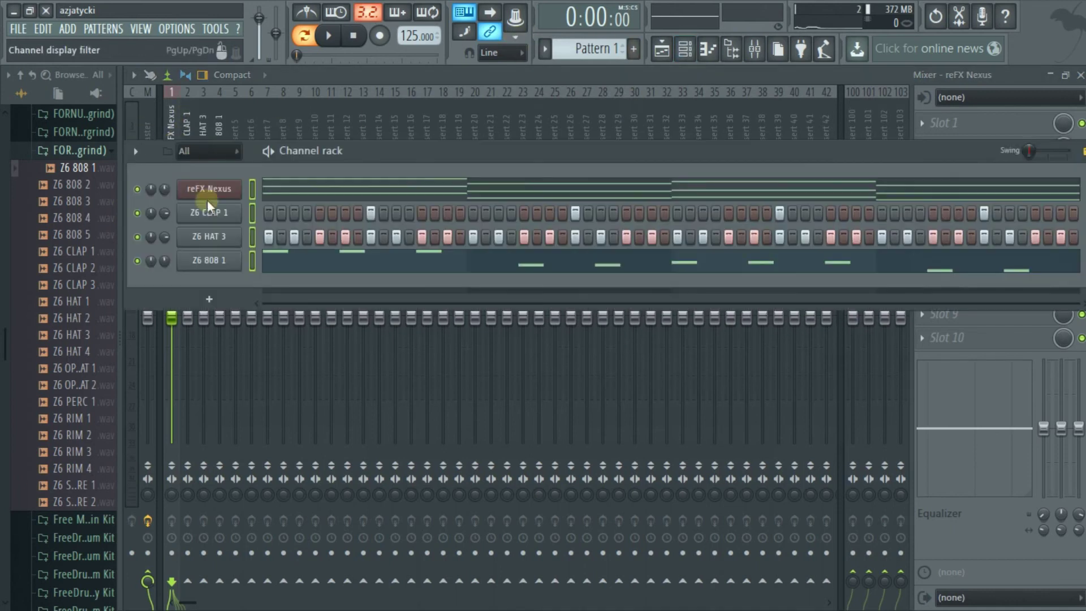
right_click(142, 189)
key(Escape)
Start playback and load Fruity parametric EQ 2 in the first effect slot of the reFX Nexus mixer track
click(172, 111)
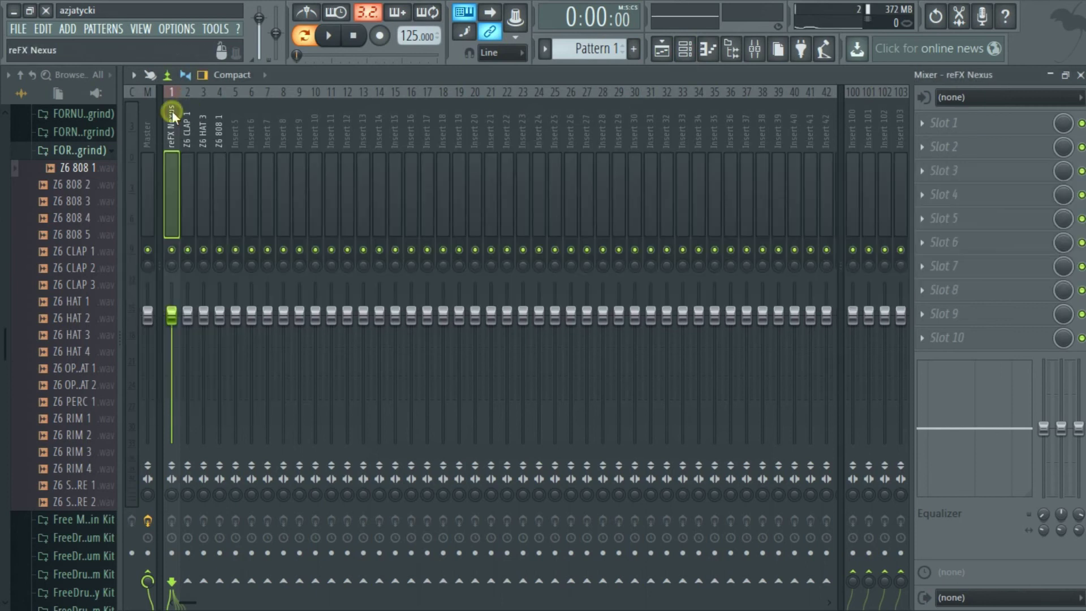
key(space)
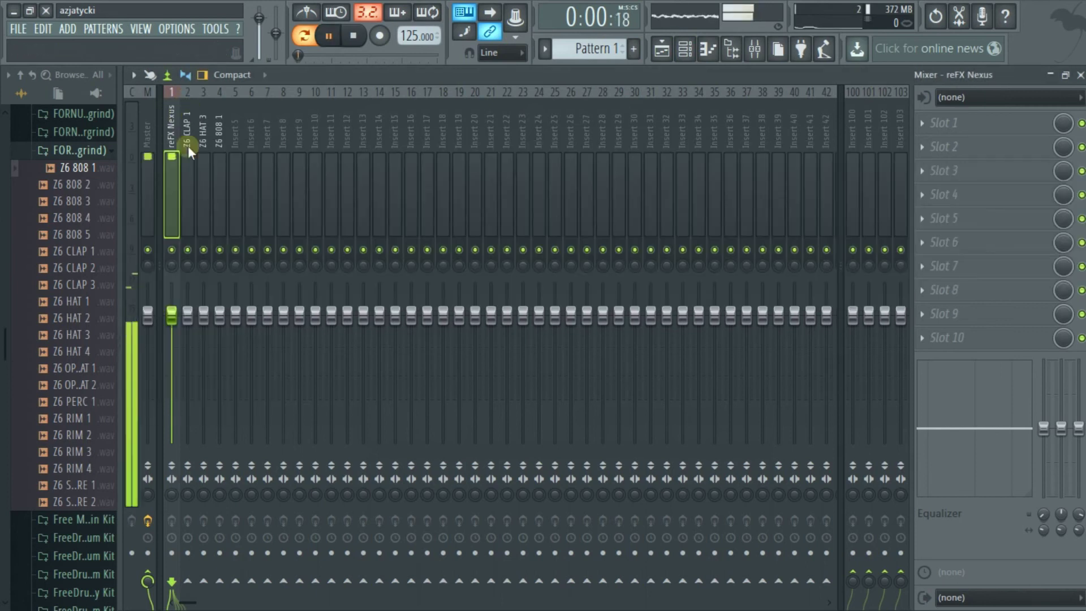
click(991, 121)
click(905, 100)
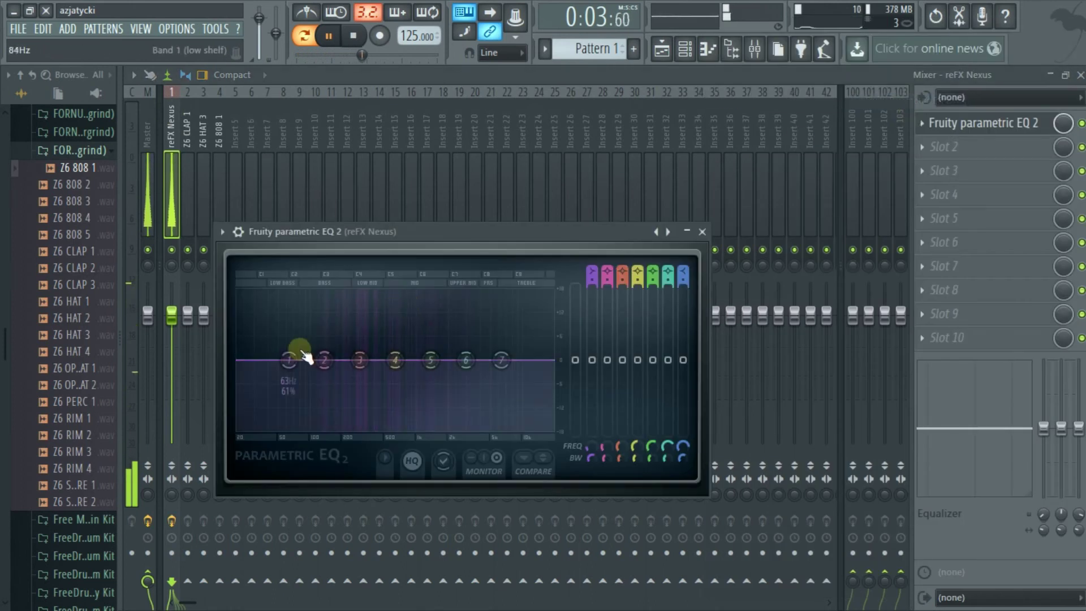
Cut the piano's low frequencies by lowering EQ band 1 fully and raising its frequency, and stop playback
drag(291, 351, 279, 364)
drag(304, 427, 333, 430)
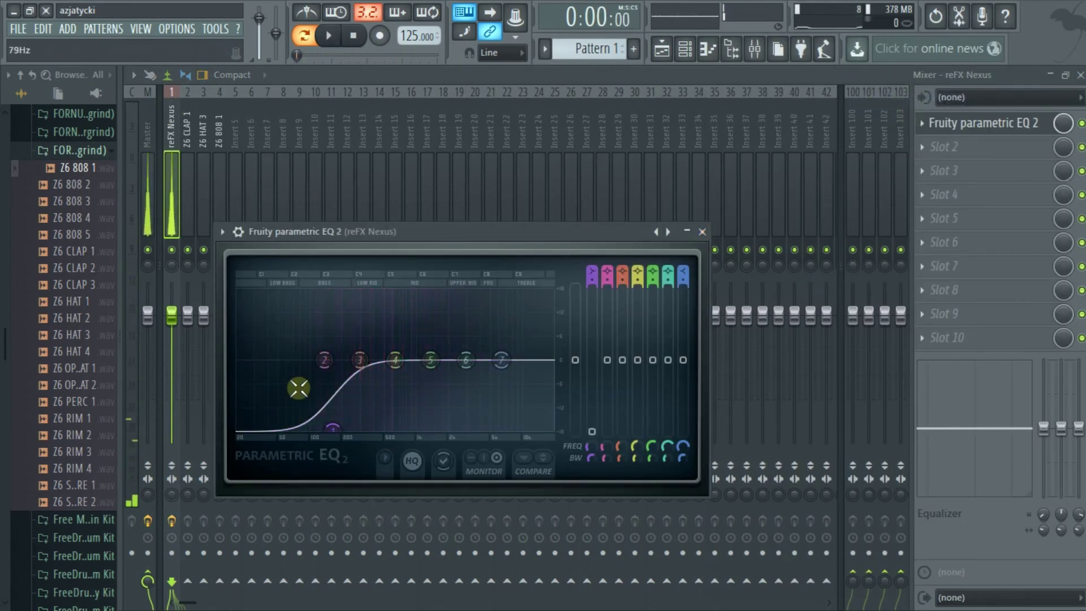
key(space)
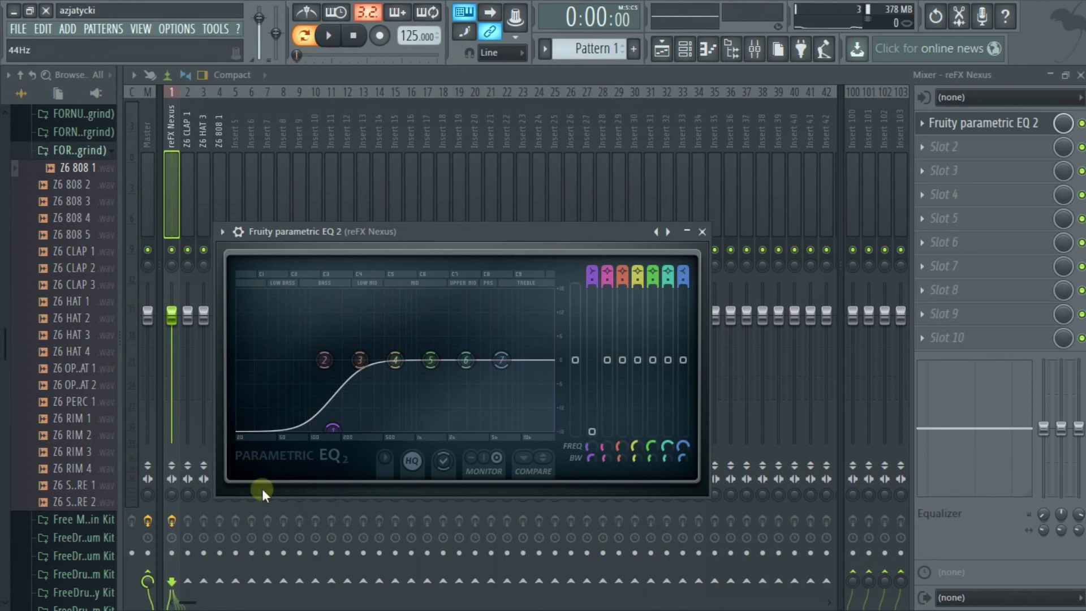
Close the piano's EQ, unmute the clap, hi-hat and 808 channels, and play the full pattern while watching the mixer levels
click(702, 231)
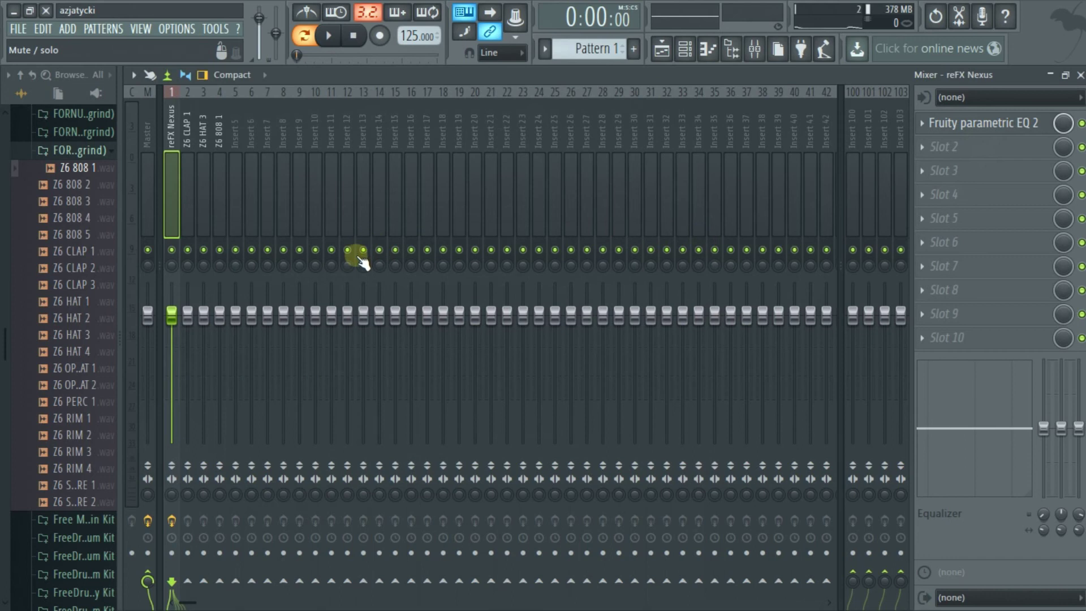
click(684, 50)
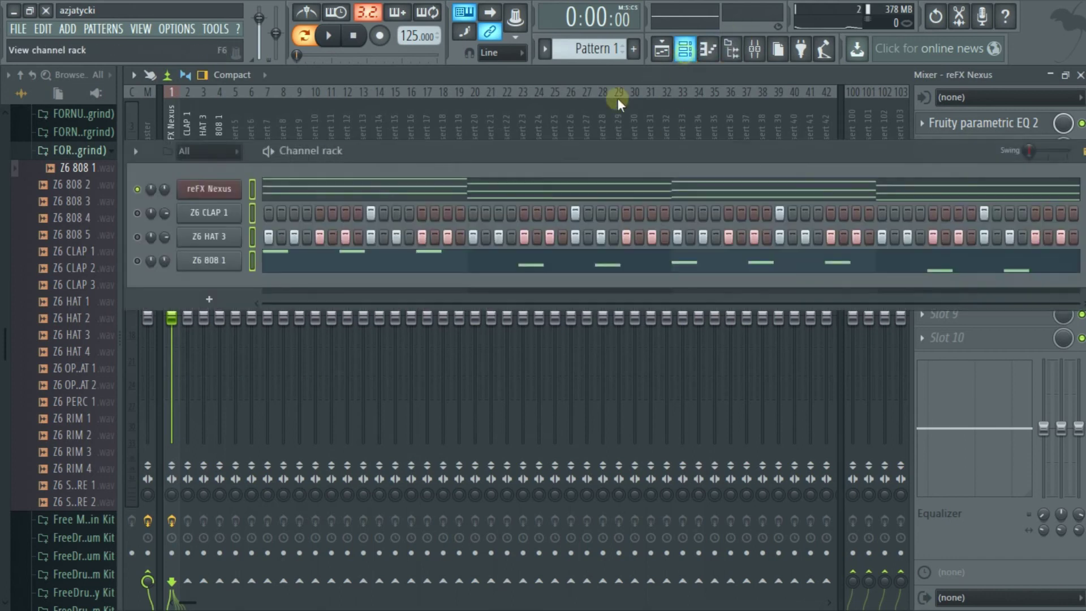
click(136, 213)
click(137, 236)
click(137, 261)
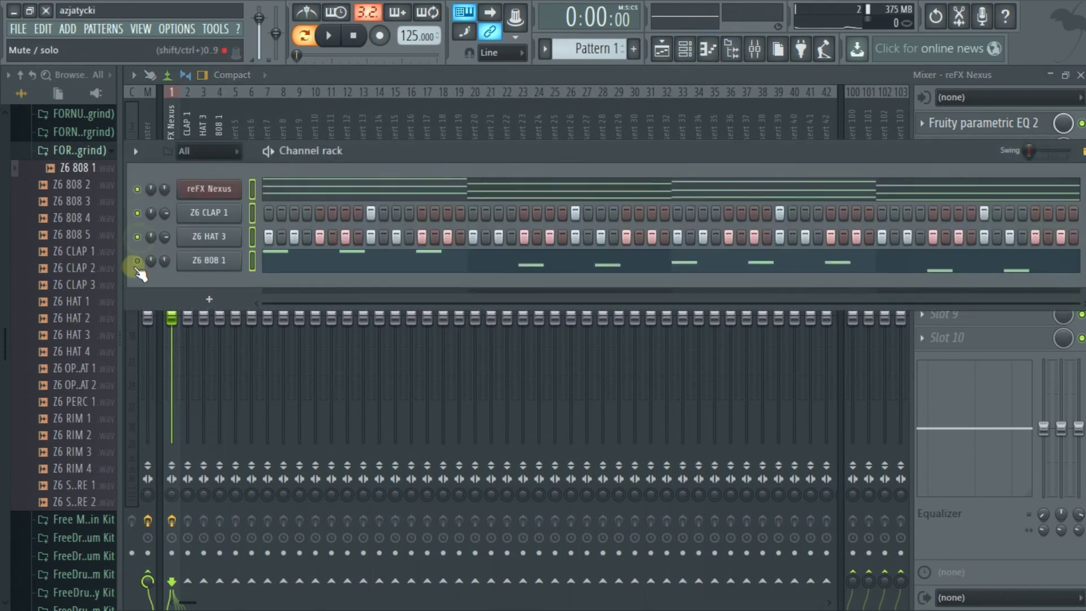
key(space)
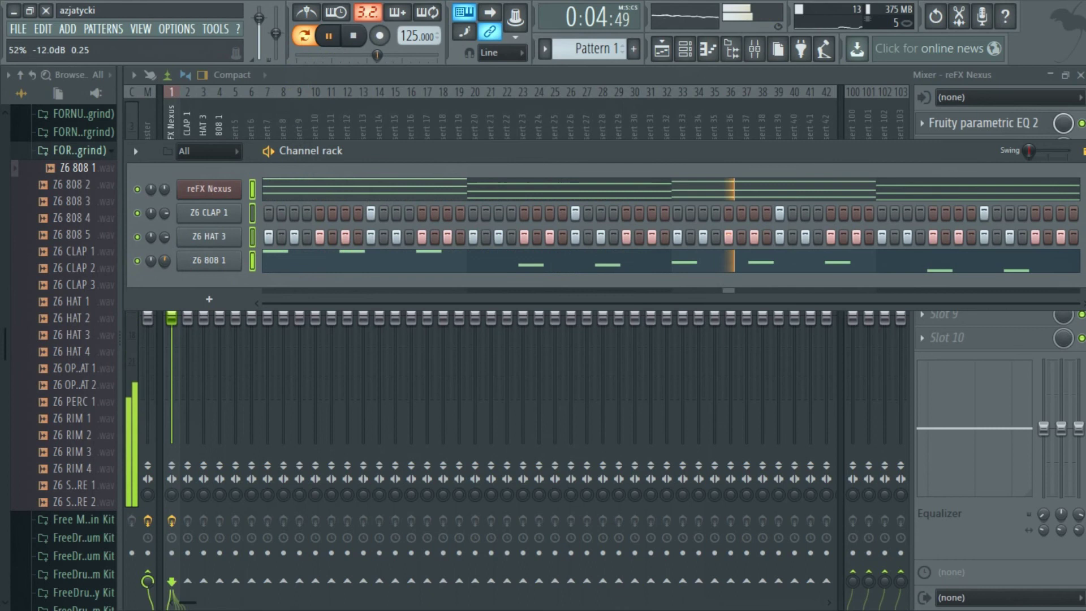
click(298, 78)
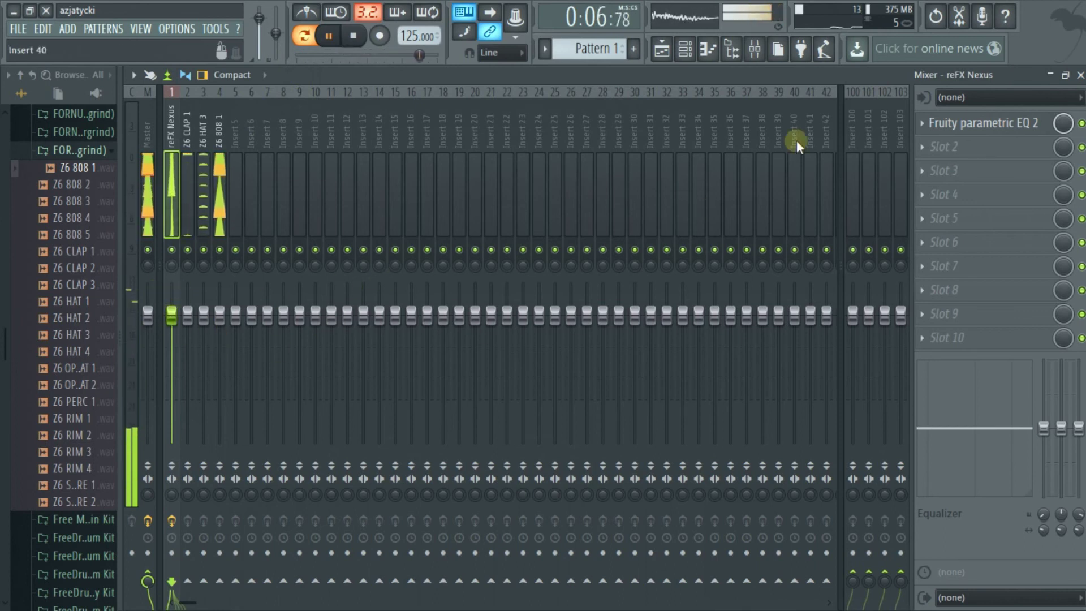
key(space)
Review the 808 bass notes in the piano roll
click(686, 51)
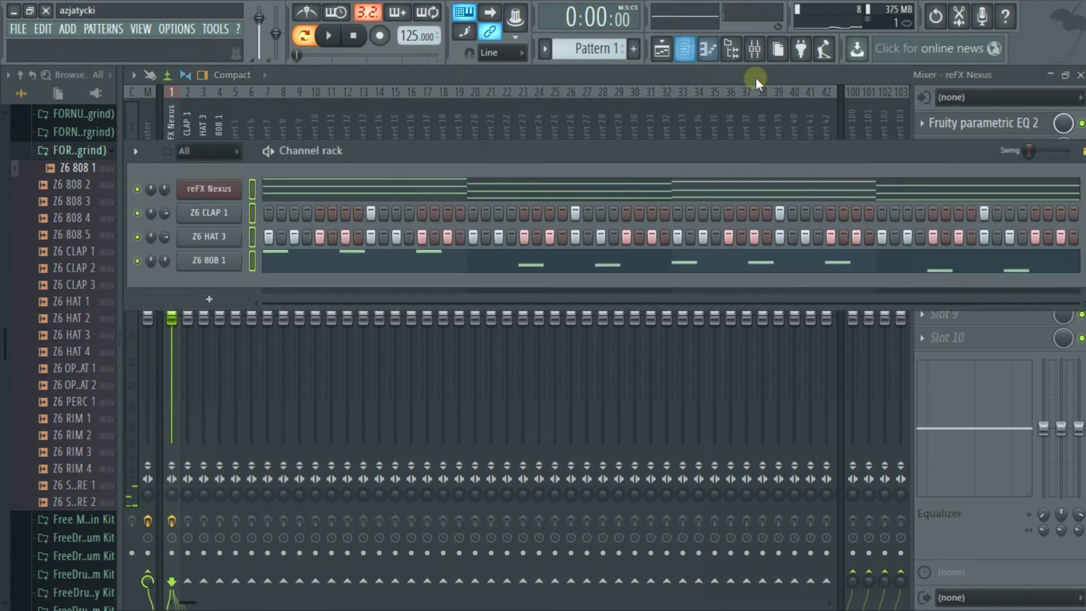
click(685, 50)
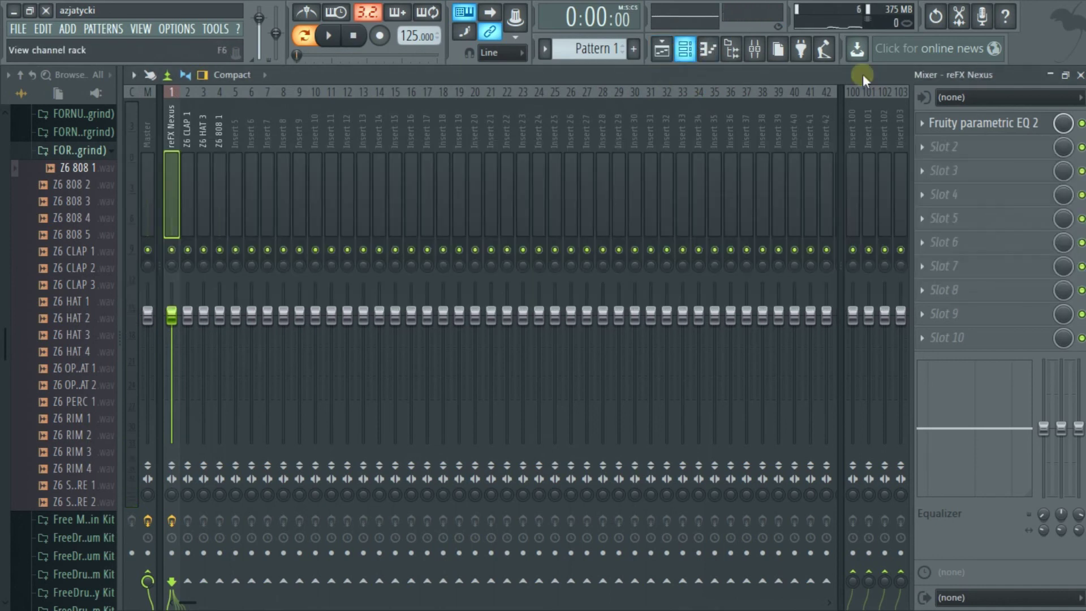
key(F7)
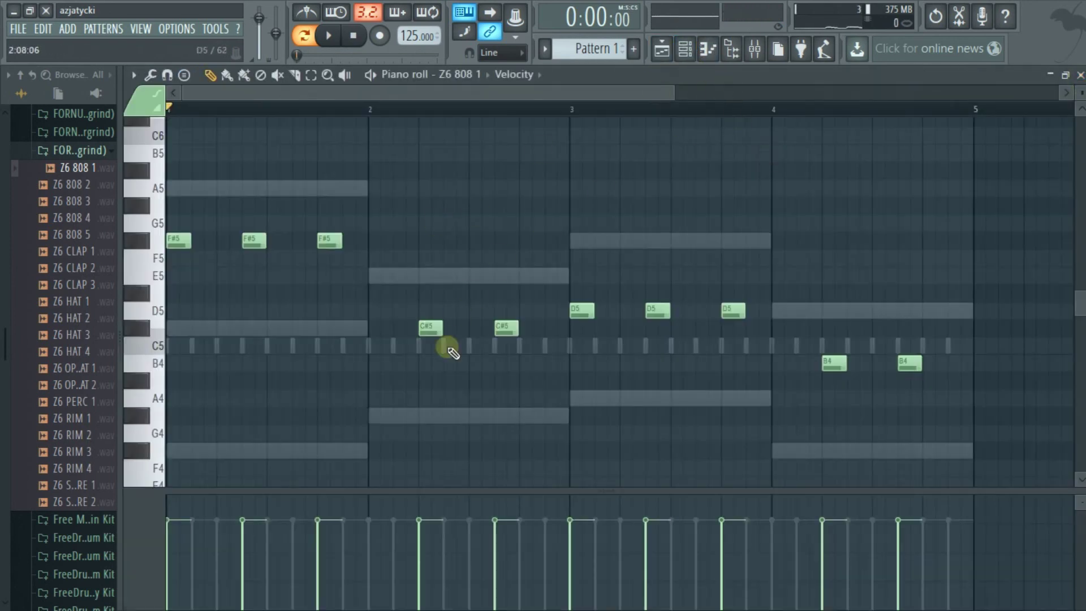
Add kick sample 4 from the ANDROMEDA kit's 2. KICKS folder as a new channel below the 808
click(686, 50)
scroll(34, 272, up, 15)
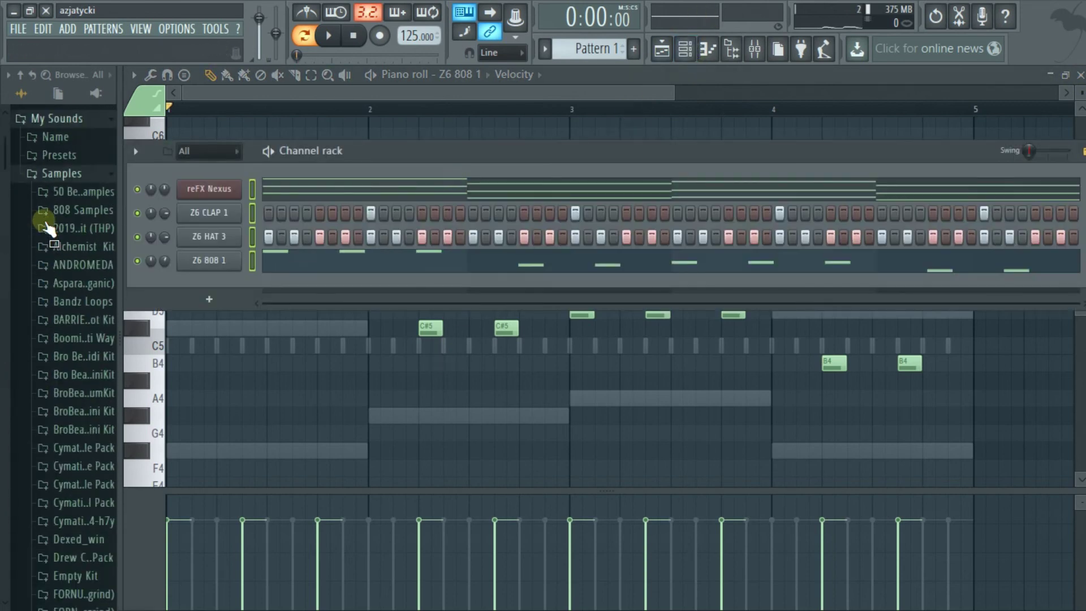
scroll(34, 266, down, 7)
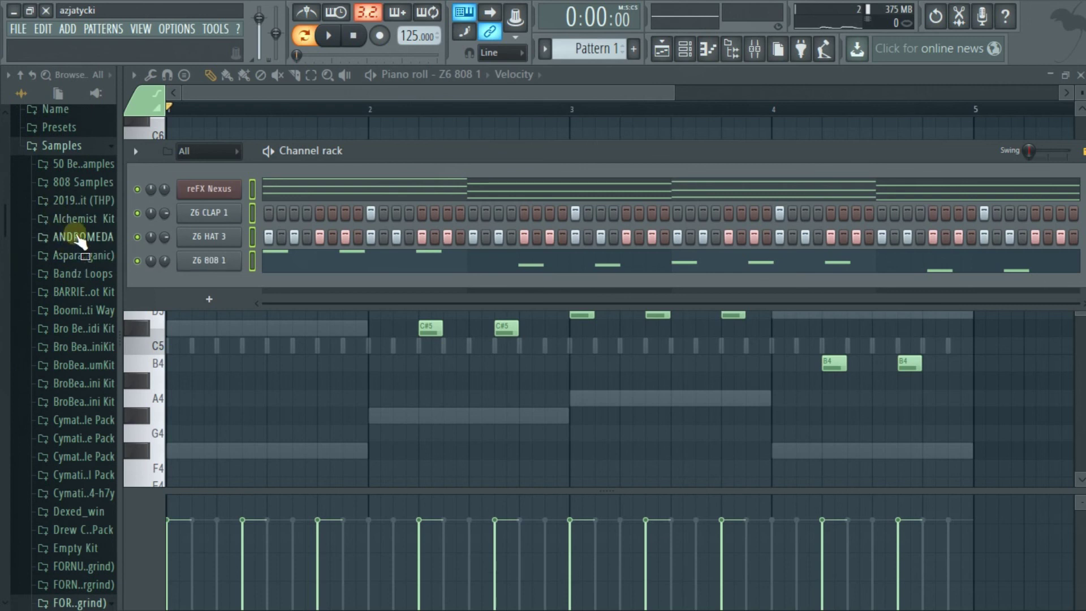
click(79, 214)
scroll(78, 244, down, 3)
drag(75, 241, 219, 280)
Place C5 kick notes at 100% velocity on steps 1, 7 and 13 of bar 1 in the kick's piano roll, with the pattern playing
right_click(237, 283)
click(266, 285)
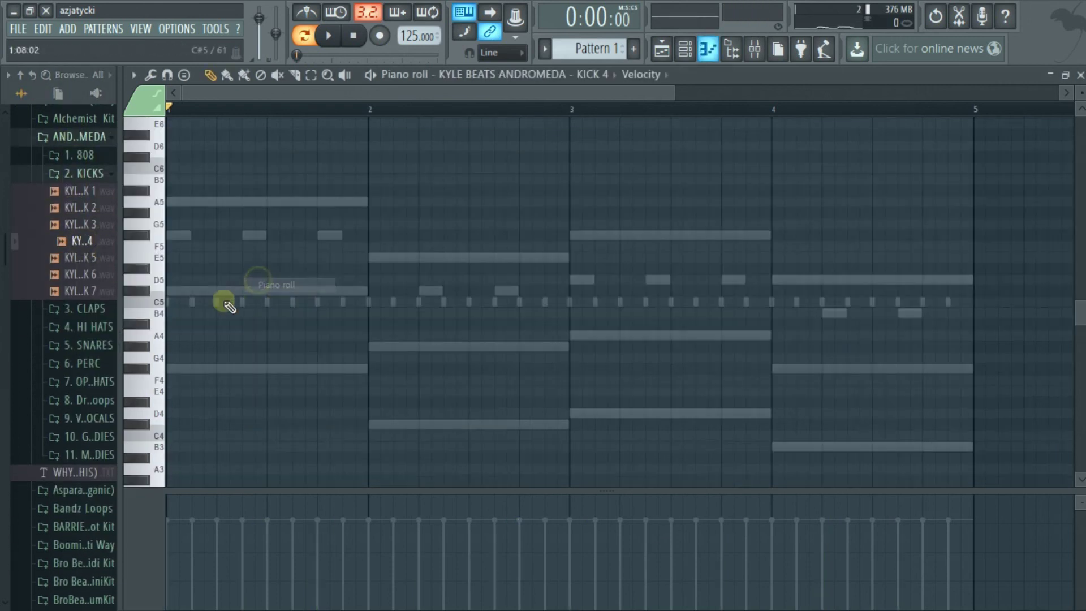
click(170, 302)
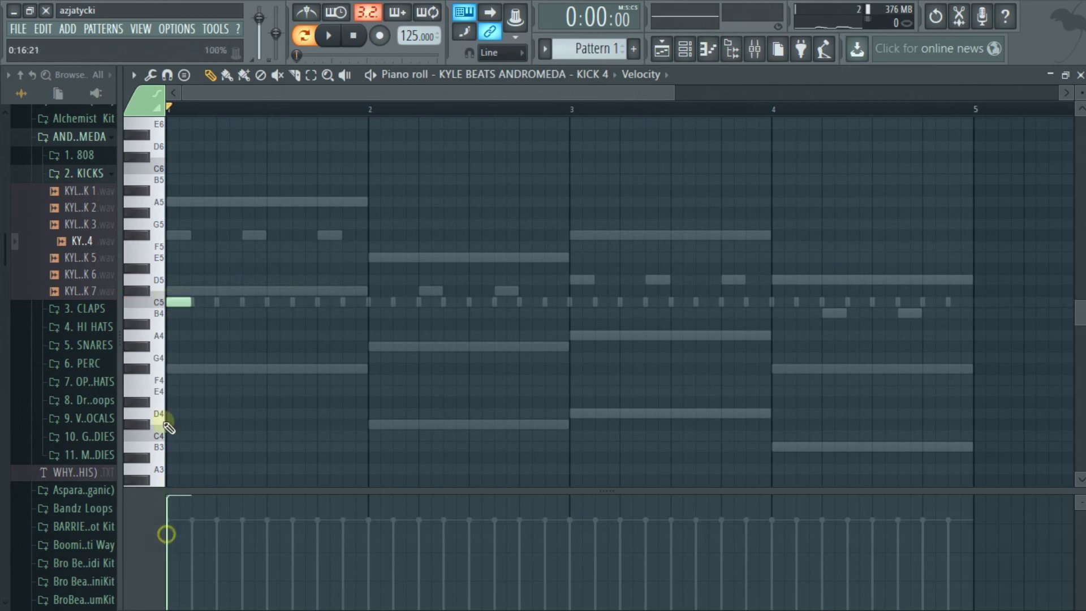
key(space)
click(250, 302)
click(325, 302)
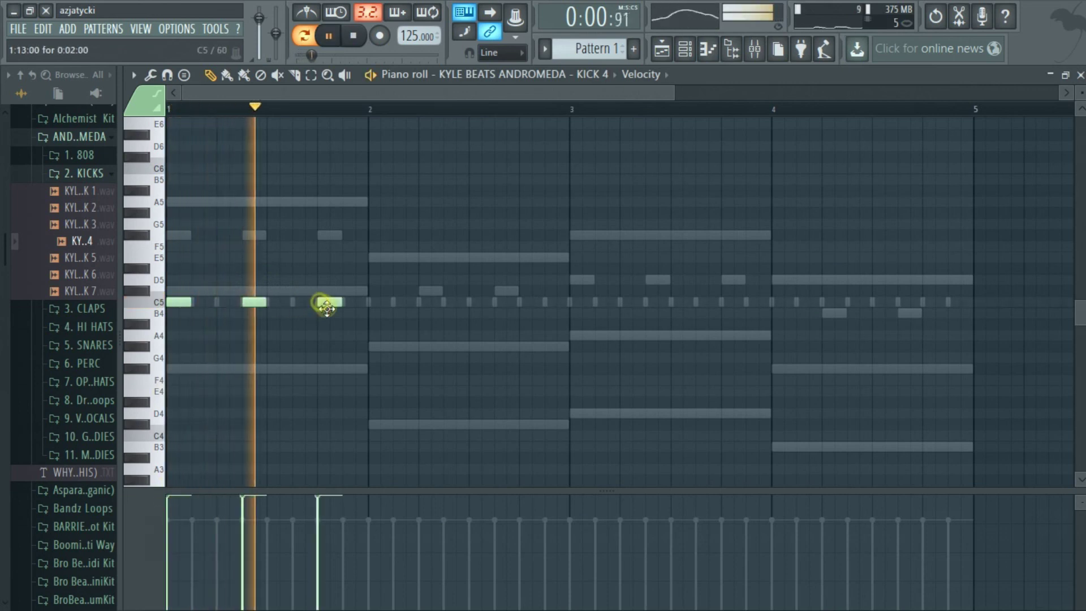
Add C5 kick notes on steps 5 and 11 of bar 2 and steps 1, 7 and 13 of bar 3, matching the 808 rhythm
click(422, 303)
click(498, 303)
click(573, 302)
click(650, 303)
click(729, 304)
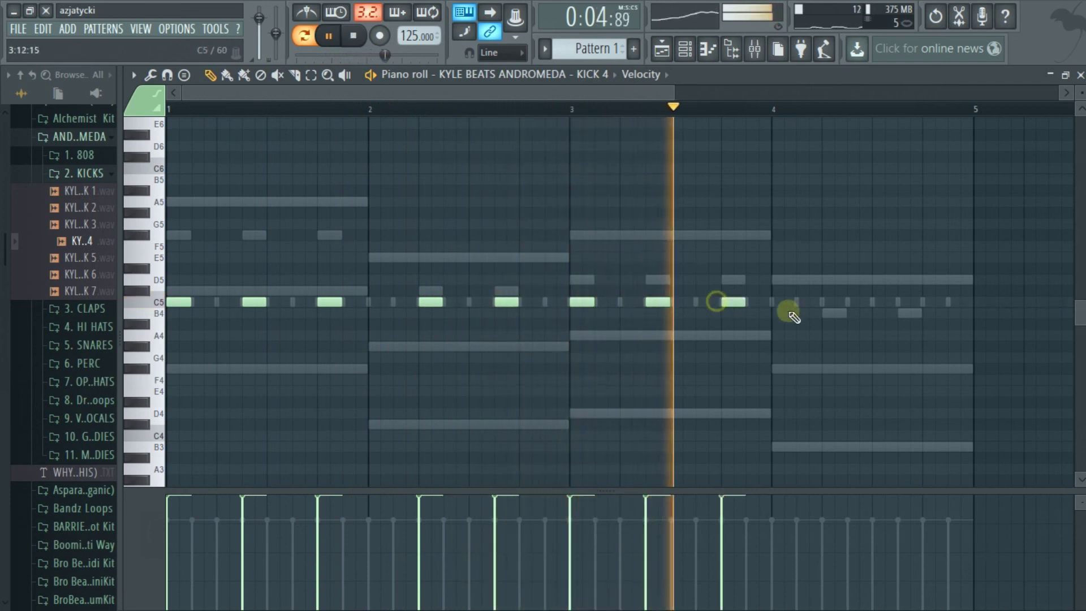
Add C5 kick notes on steps 5, 11 and 15 of bar 4, close the piano roll and stop playback
click(819, 304)
click(908, 302)
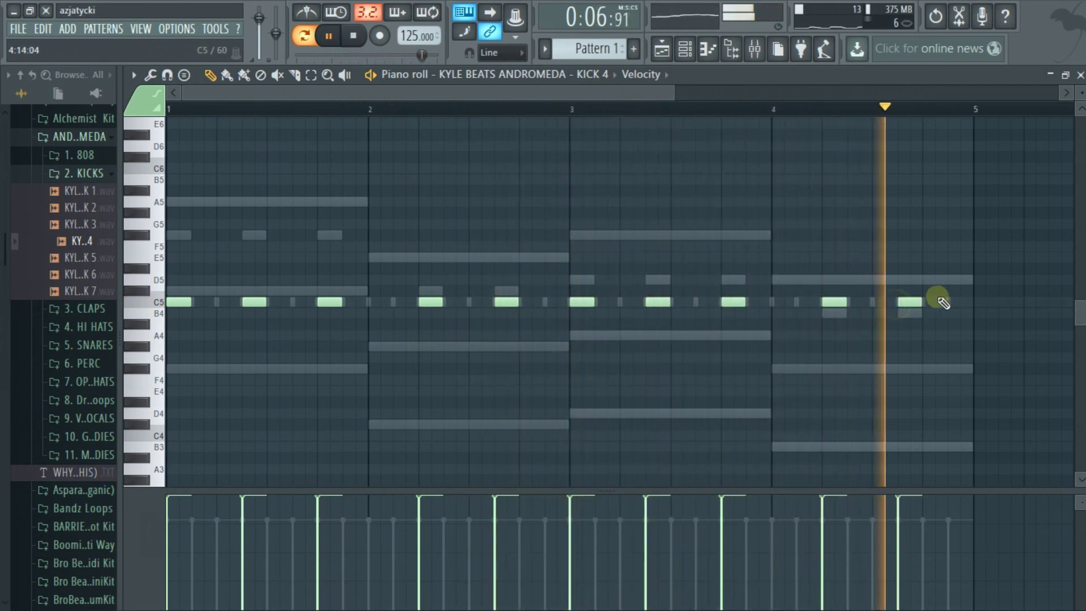
click(959, 302)
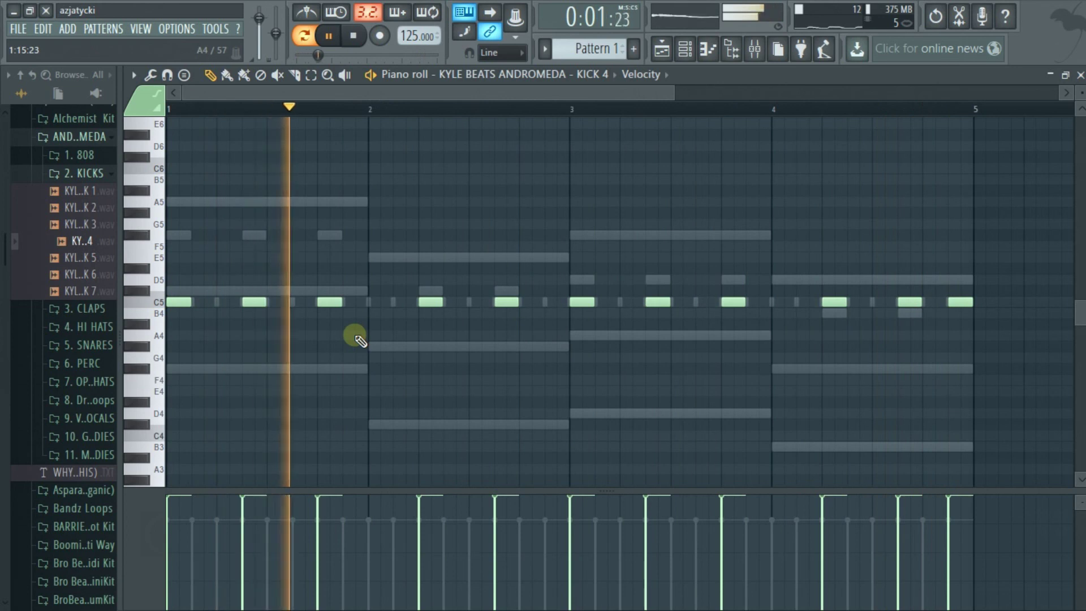
key(F7)
key(space)
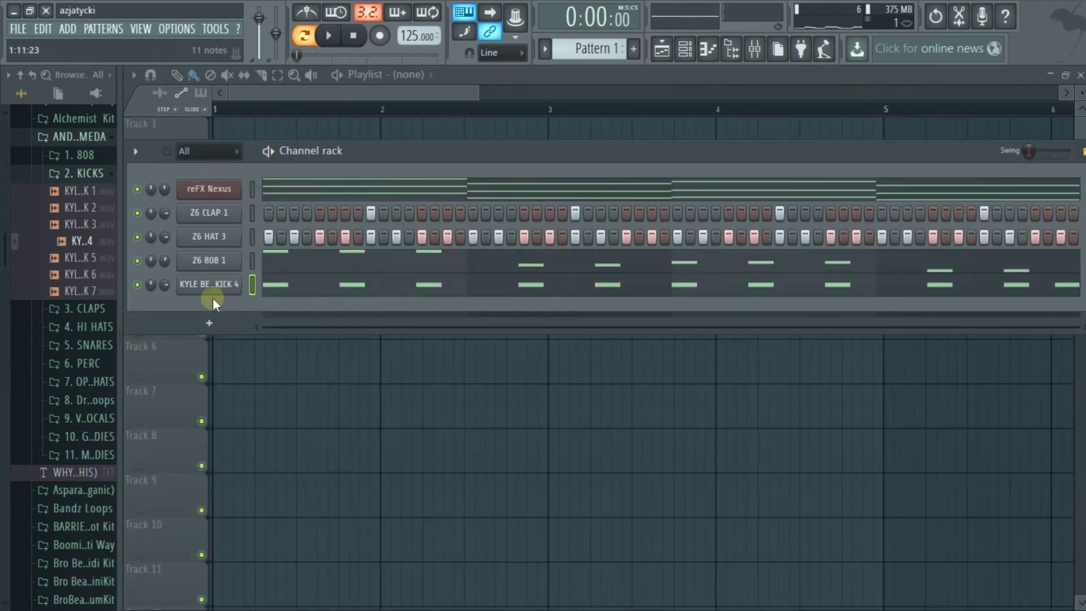